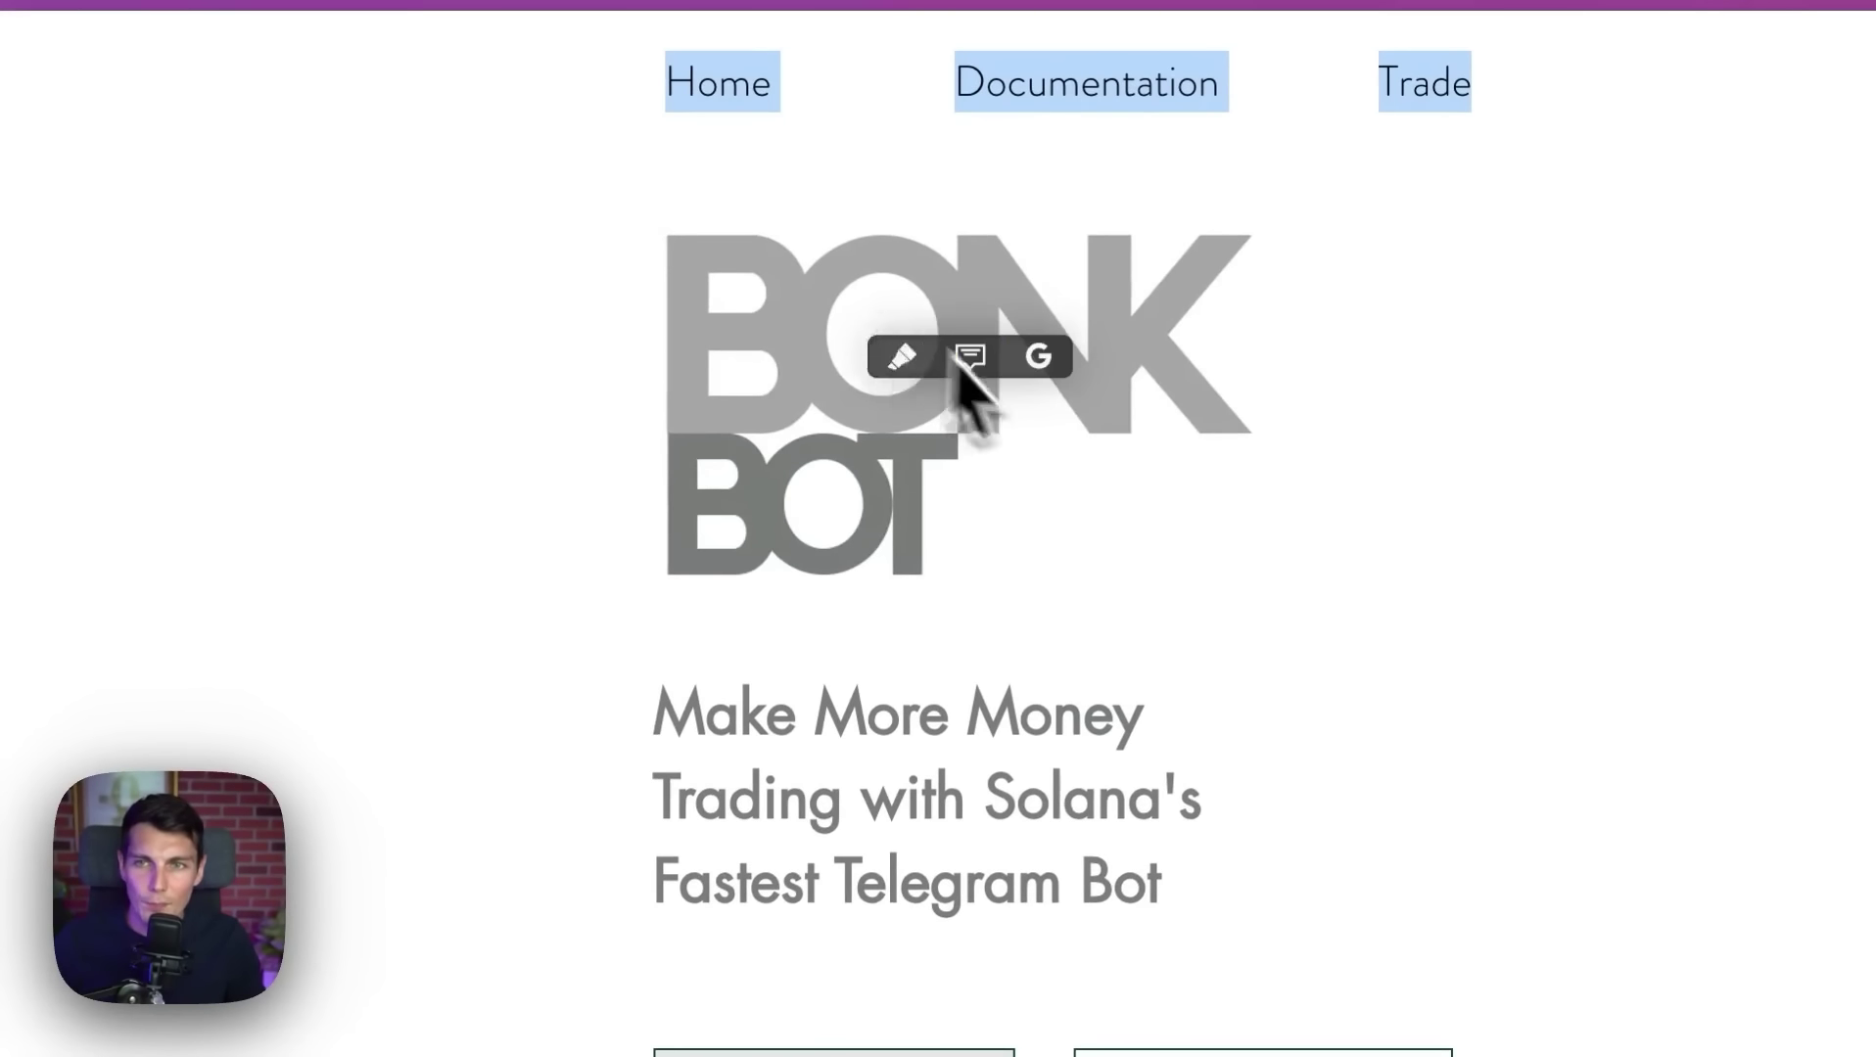
Clear the text selection on the BonkBot page
{"action": "left_click", "coordinate": [1097, 535]}
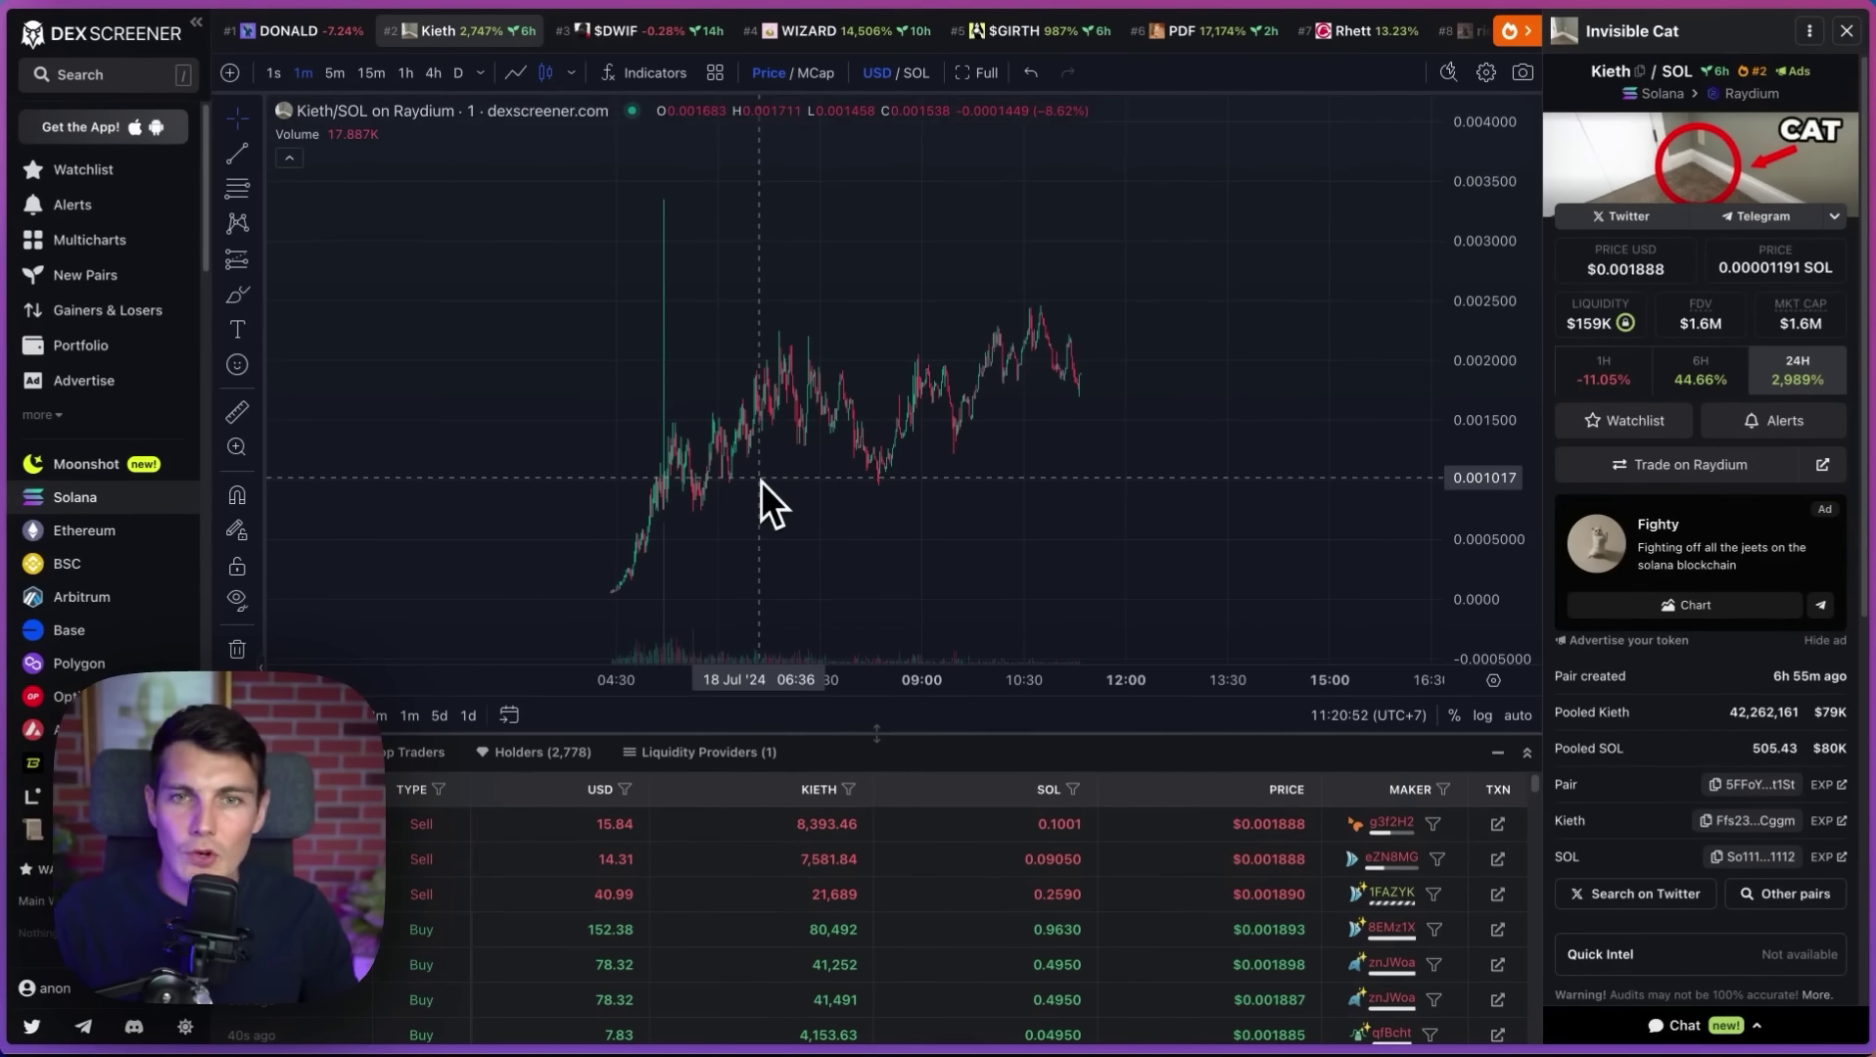
{"action": "scroll", "coordinate": [762, 481], "scroll_direction": "up", "scroll_amount": 2}
{"action": "scroll", "coordinate": [762, 482], "scroll_direction": "up", "scroll_amount": 2}
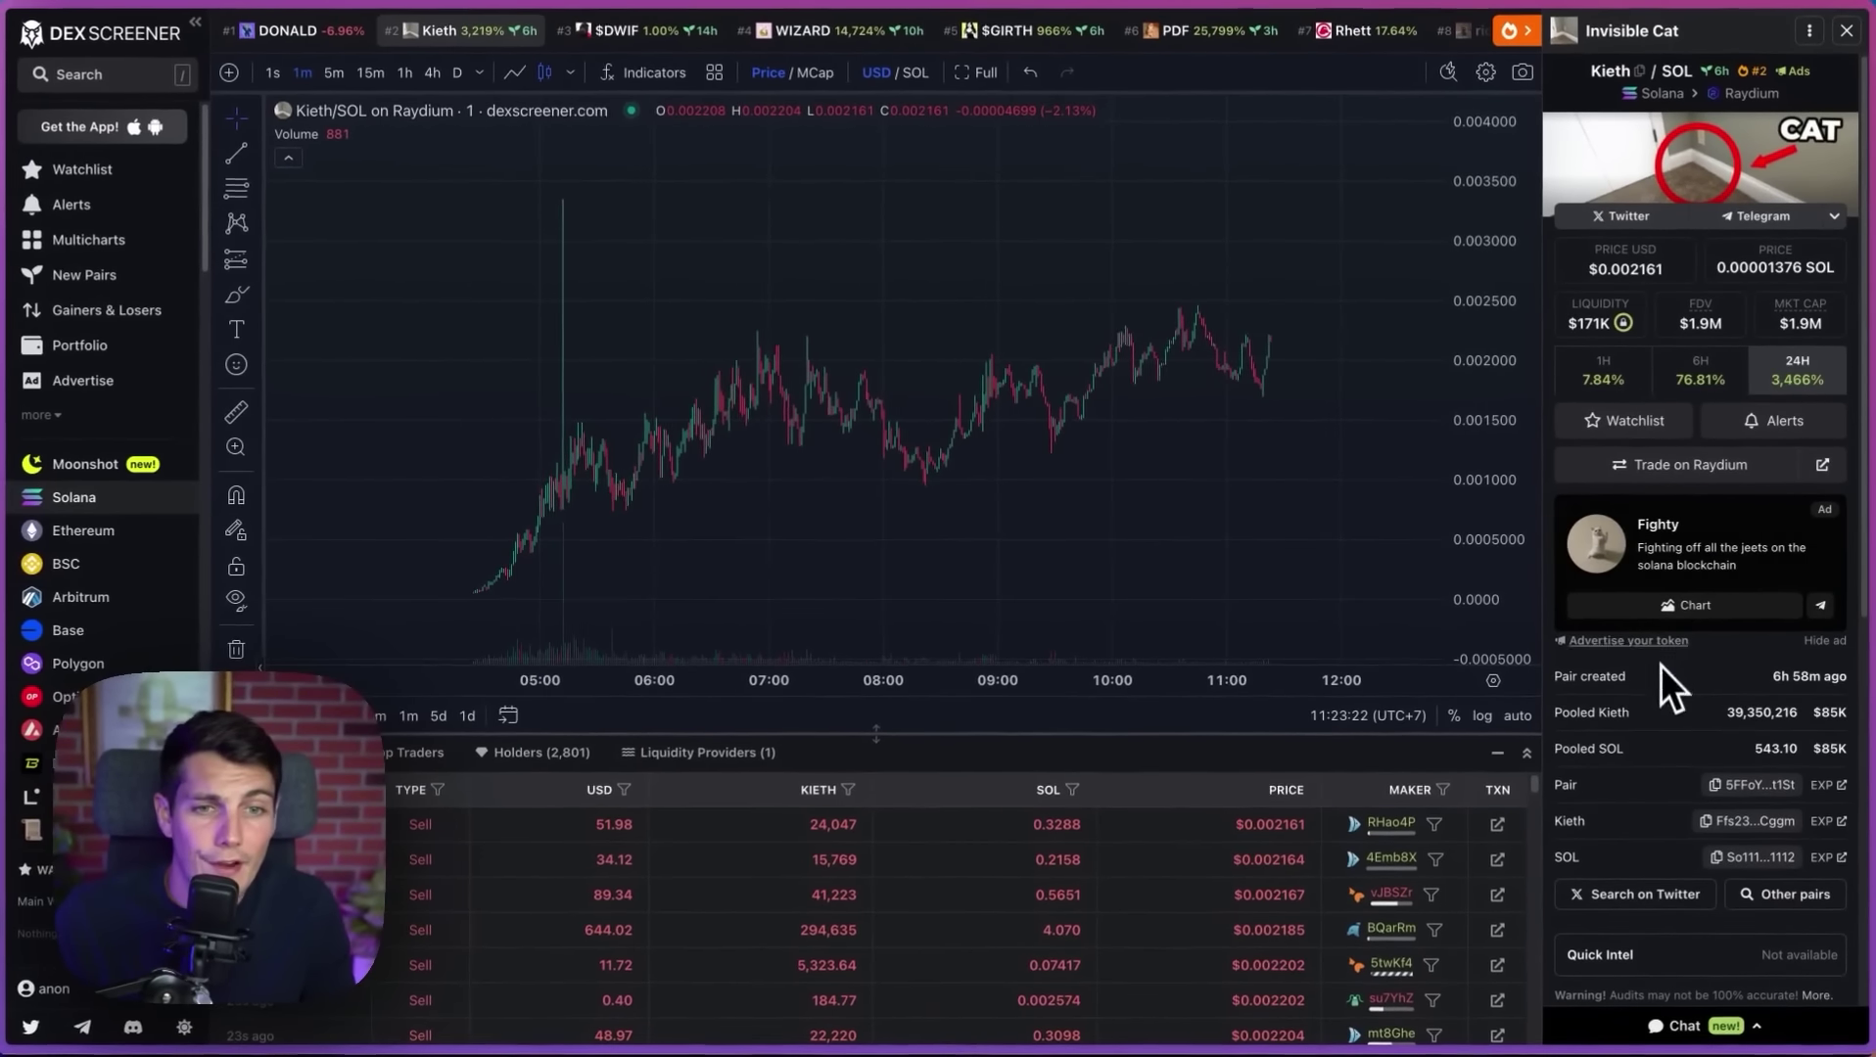
{"action": "scroll", "coordinate": [952, 489], "scroll_direction": "down", "scroll_amount": 2}
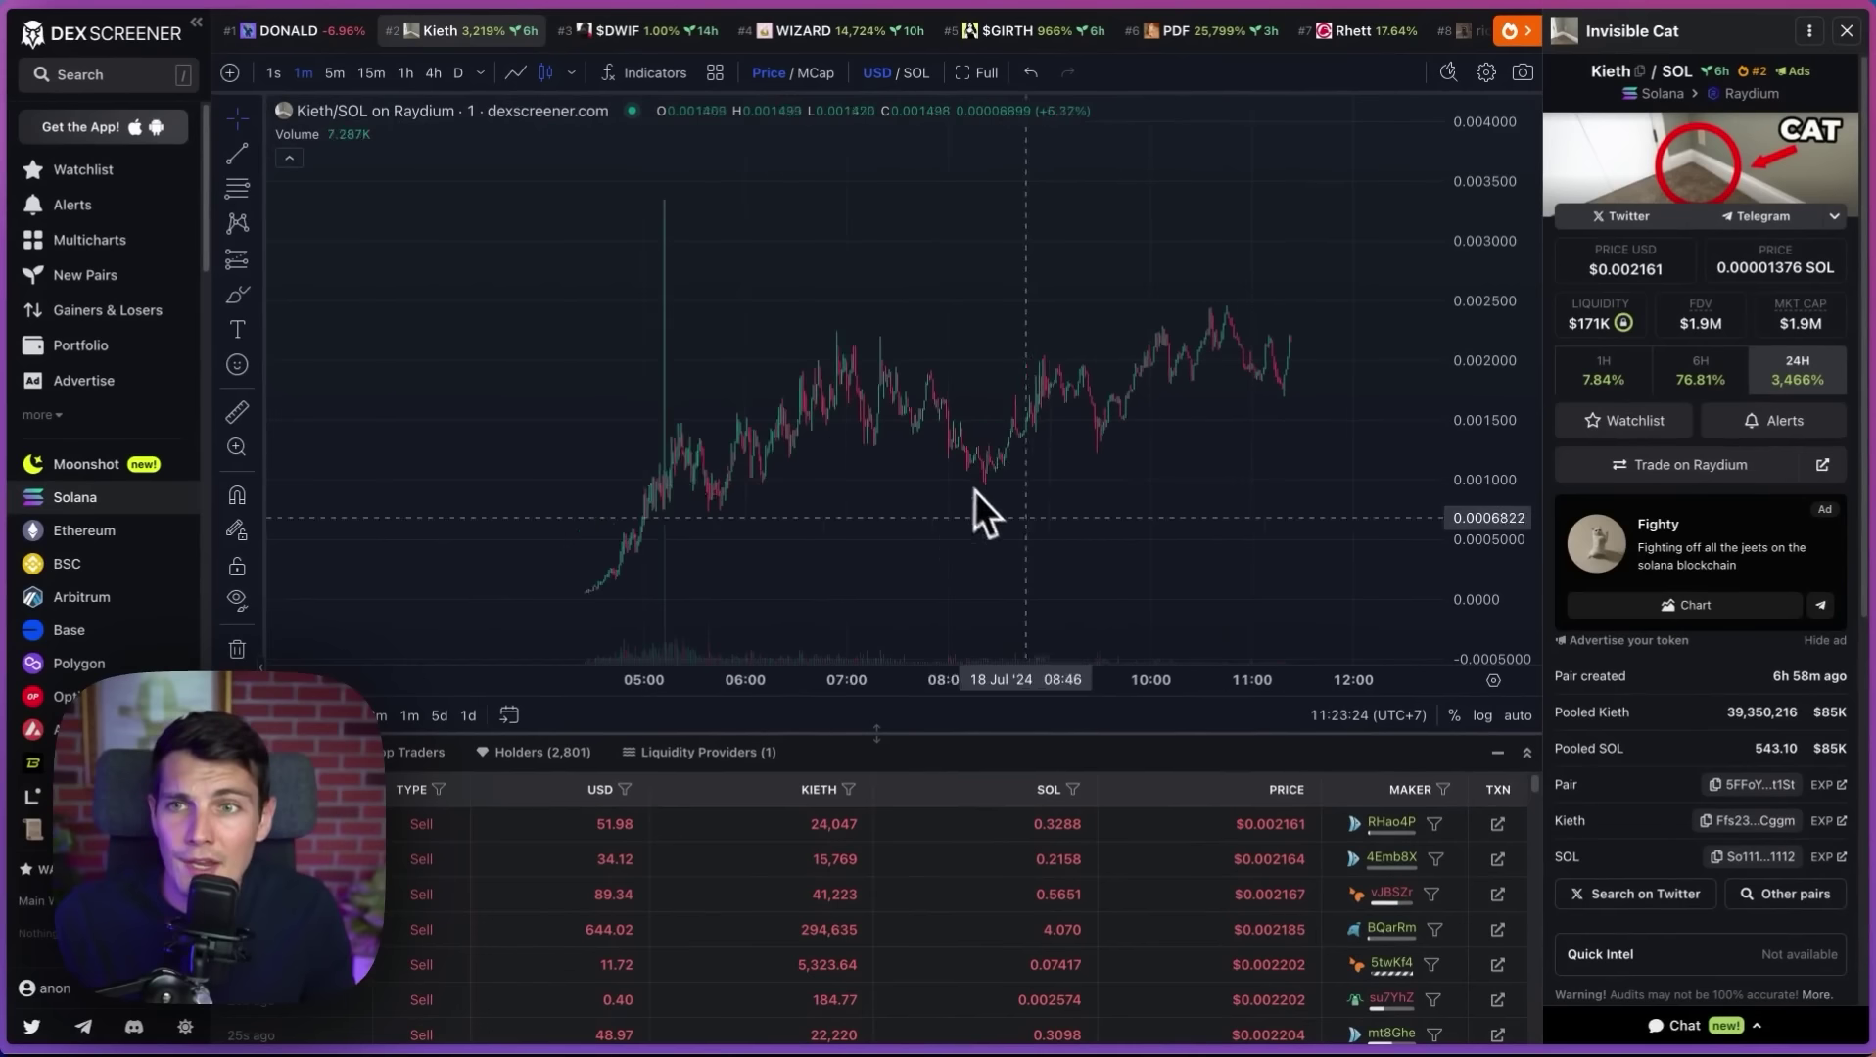
{"action": "scroll", "coordinate": [1055, 571], "scroll_direction": "down", "scroll_amount": 2}
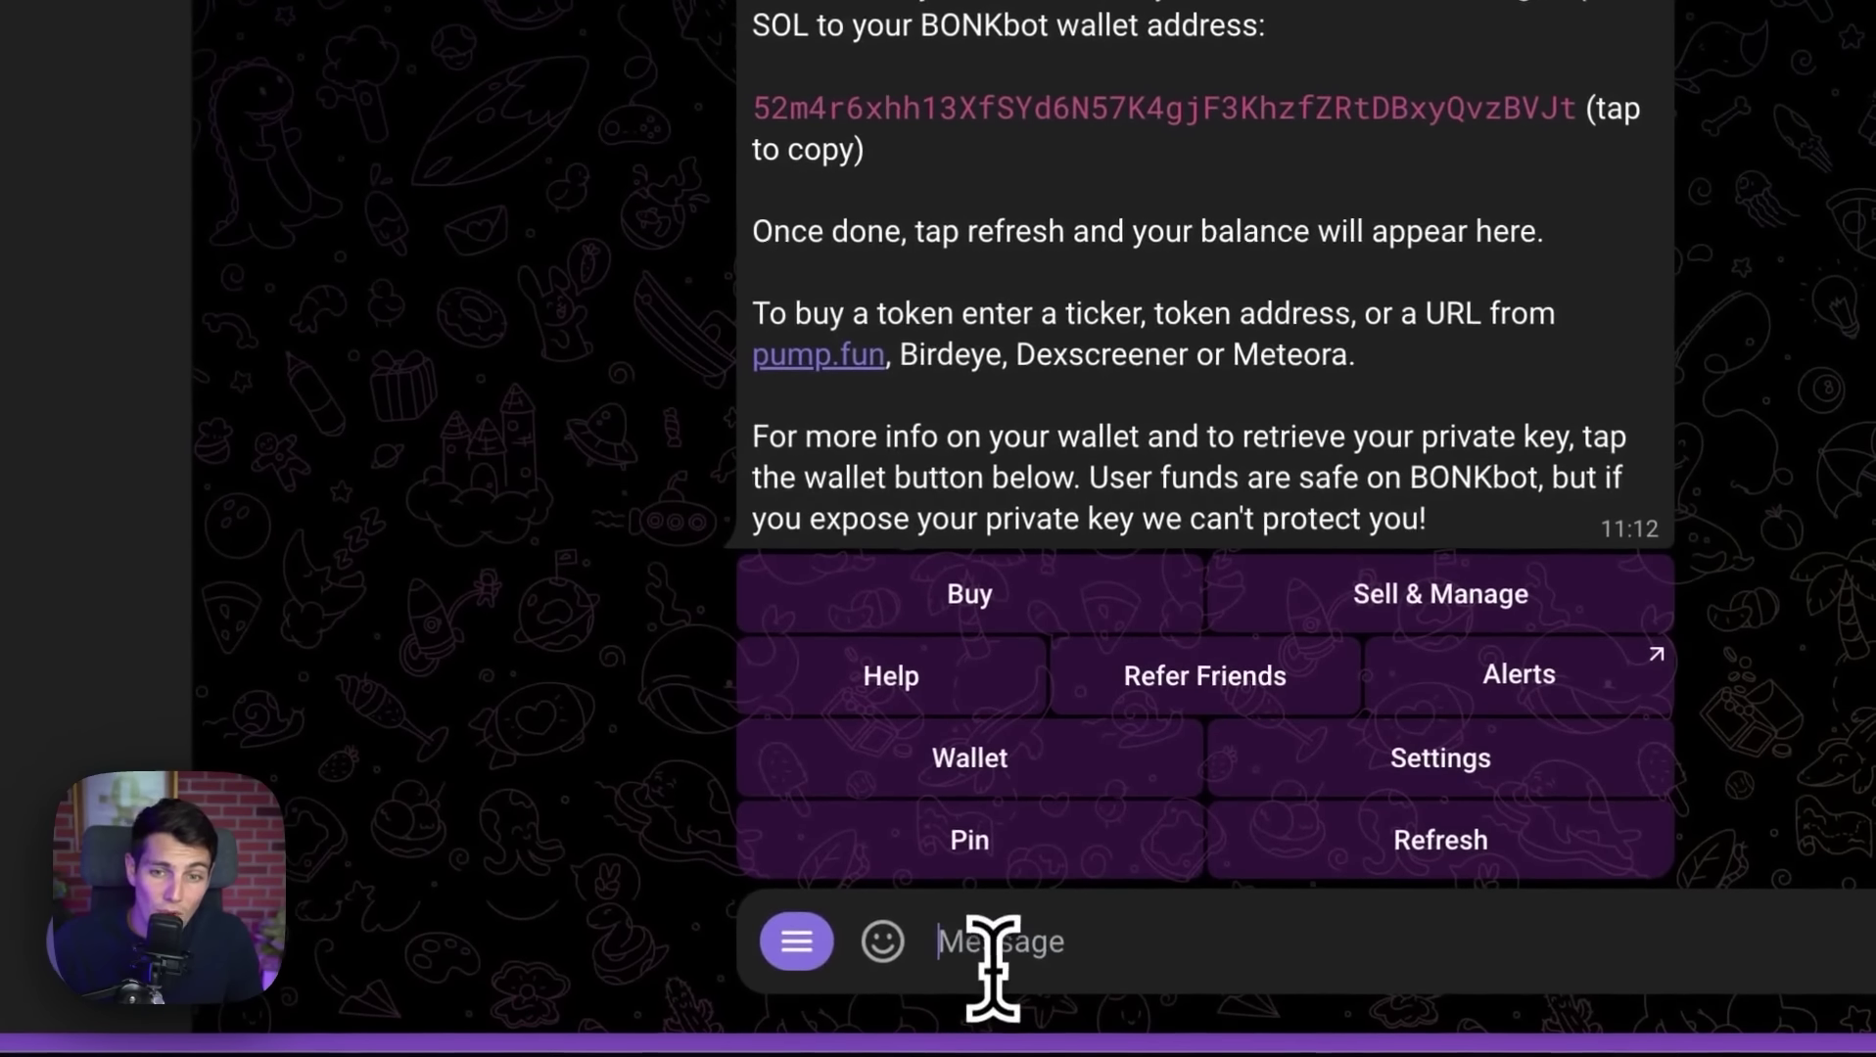
Paste the copied token address into the BONKbot message field and send it
{"action": "left_click", "coordinate": [992, 954]}
{"action": "key", "text": "ctrl+v"}
{"action": "key", "text": "Return"}
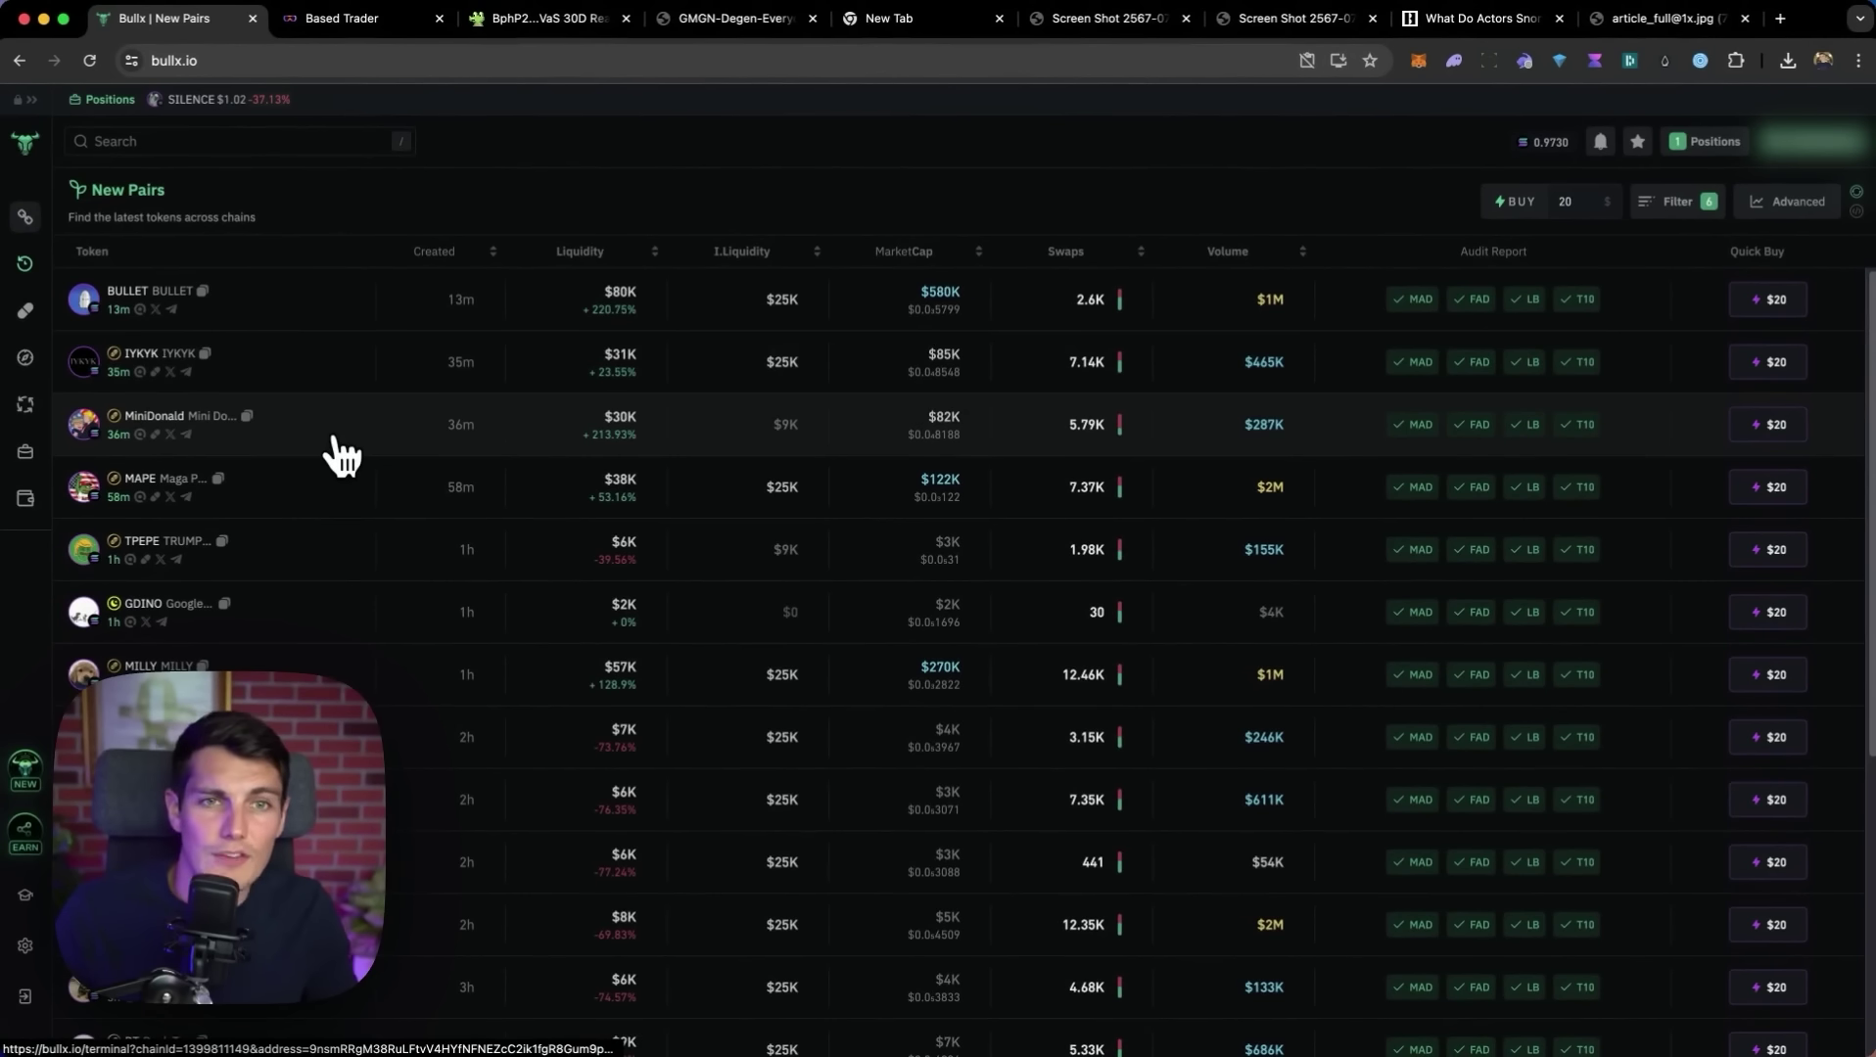
{"action": "scroll", "coordinate": [340, 456], "scroll_direction": "down", "scroll_amount": 1}
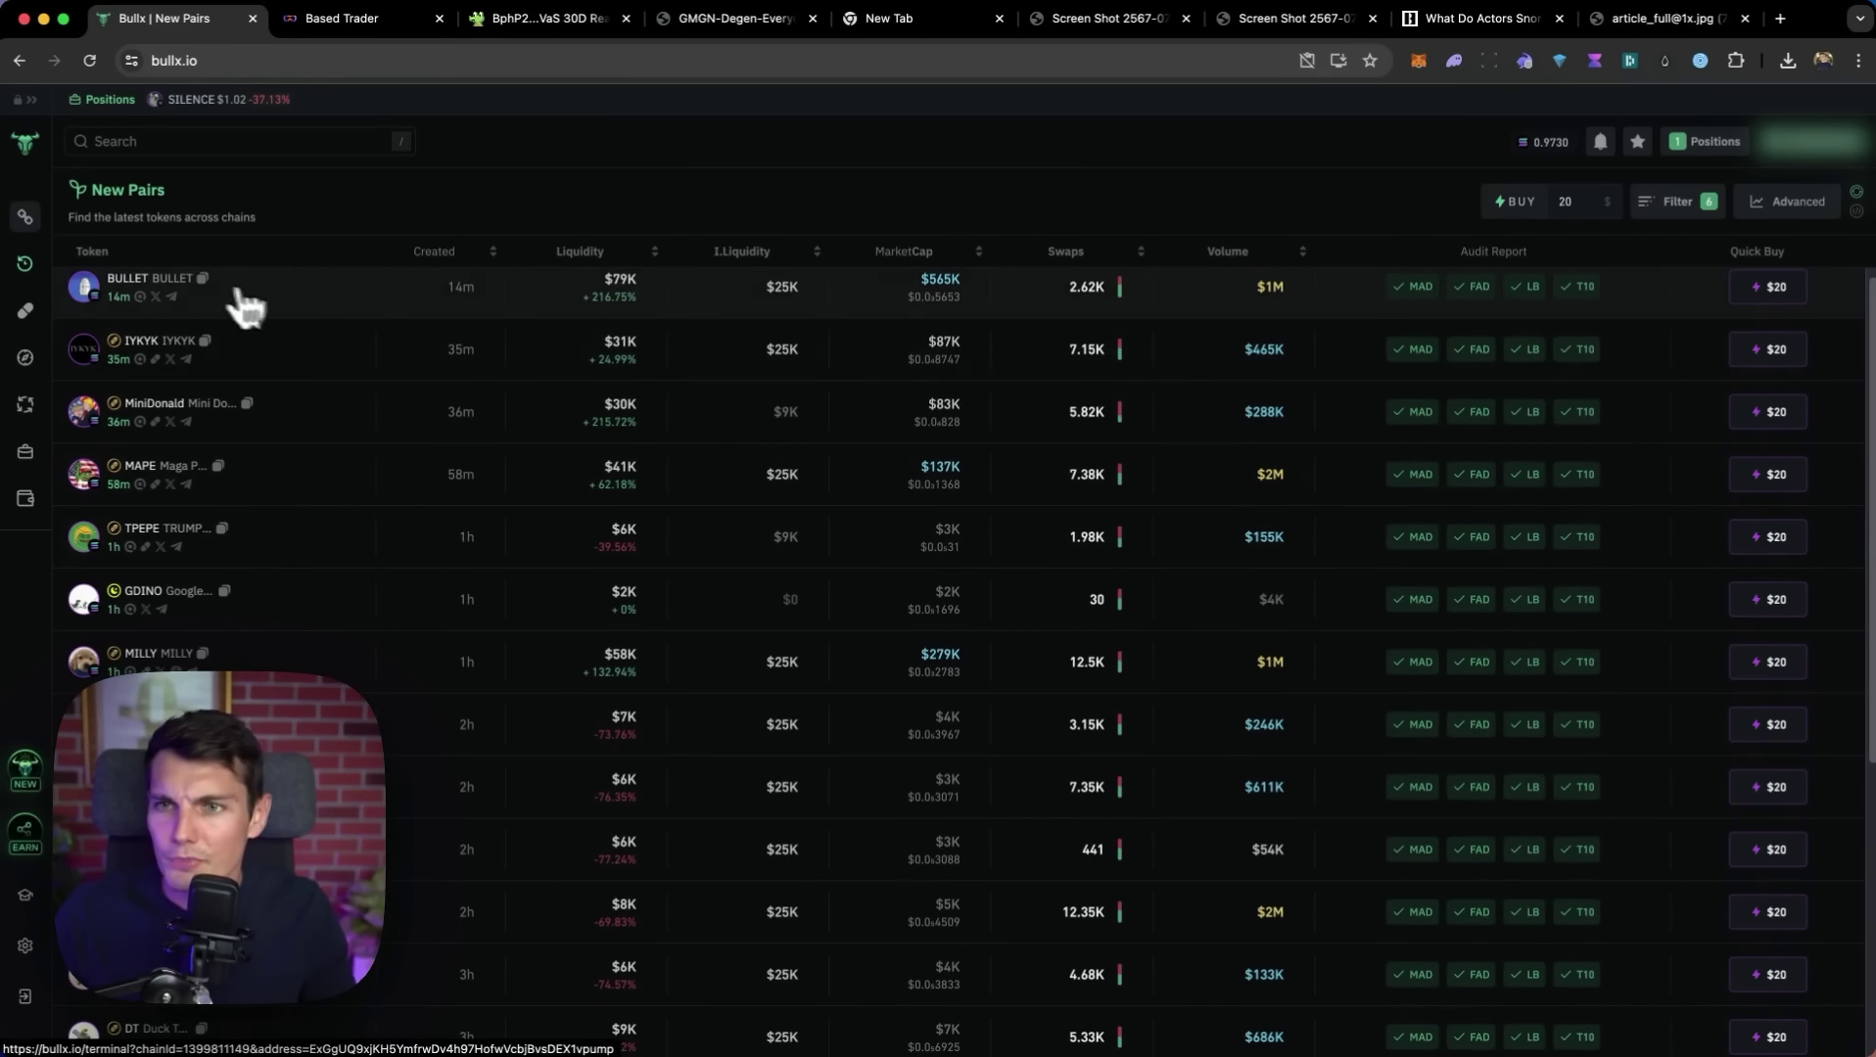
{"action": "scroll", "coordinate": [579, 314], "scroll_direction": "up", "scroll_amount": 1}
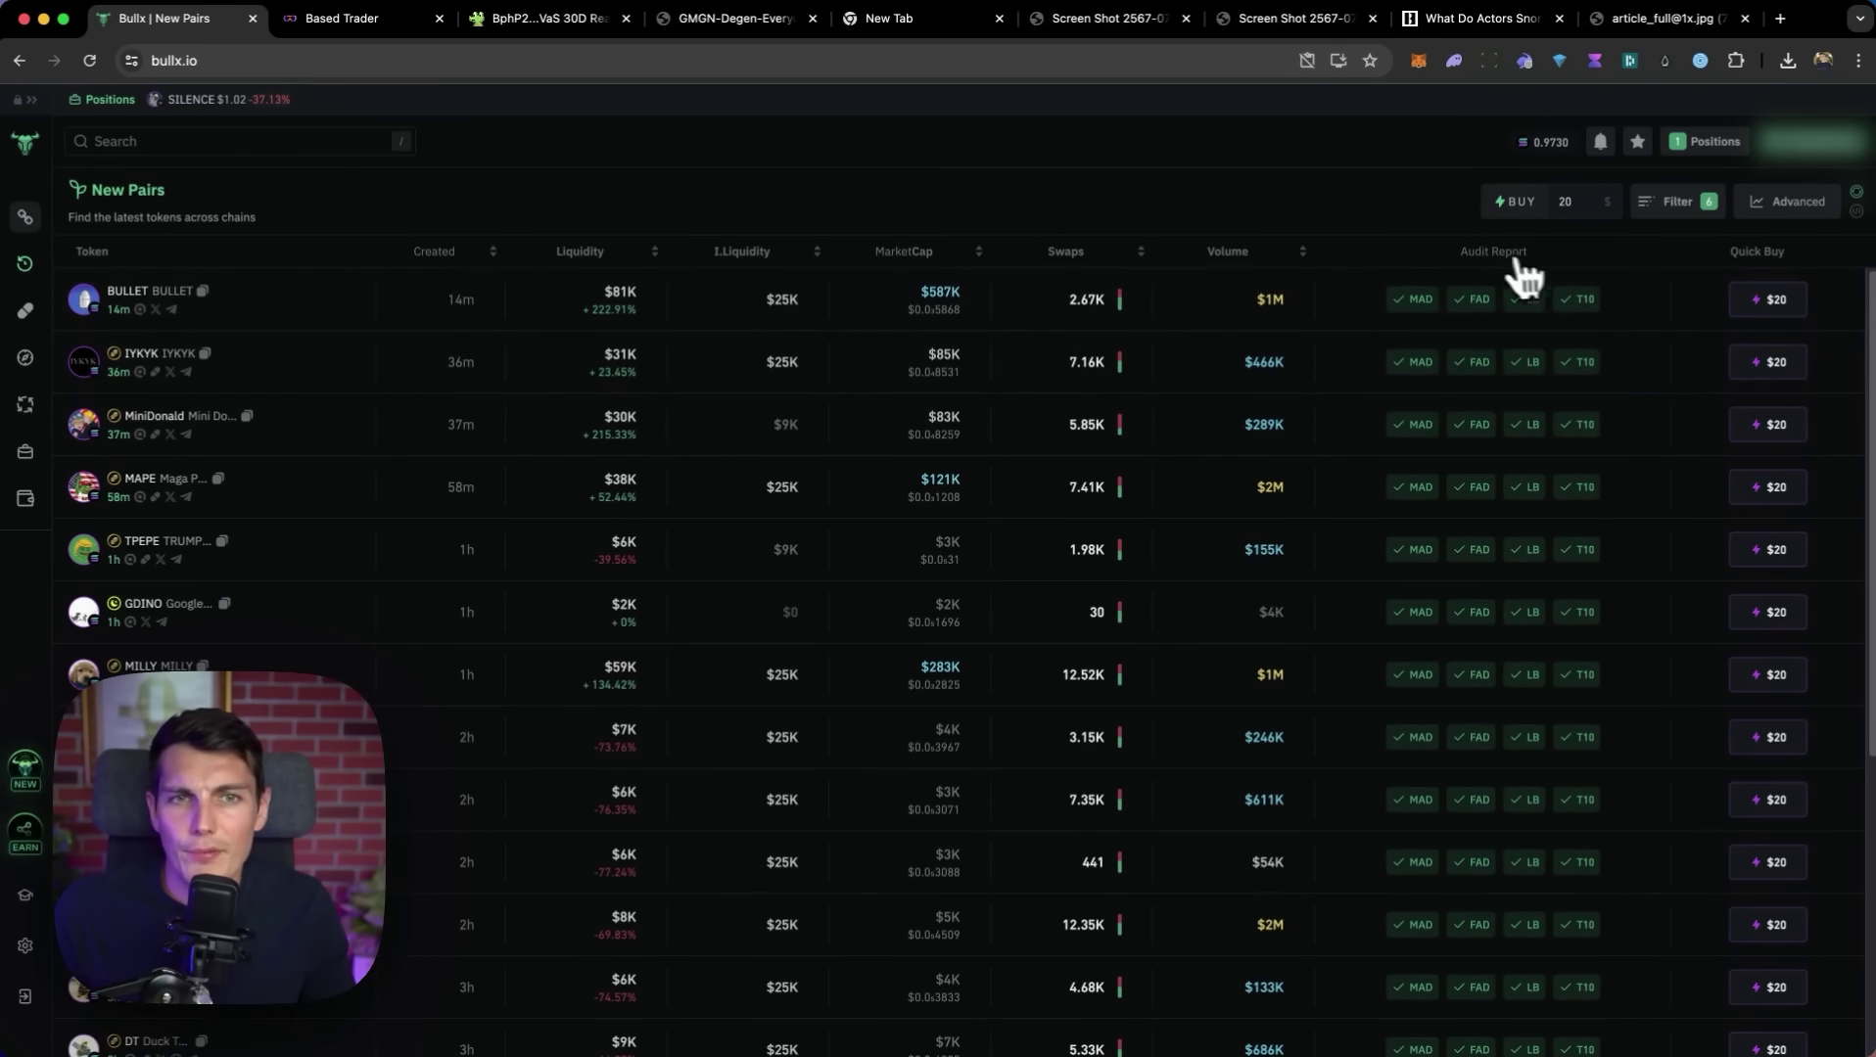
{"action": "mouse_move", "coordinate": [1578, 287]}
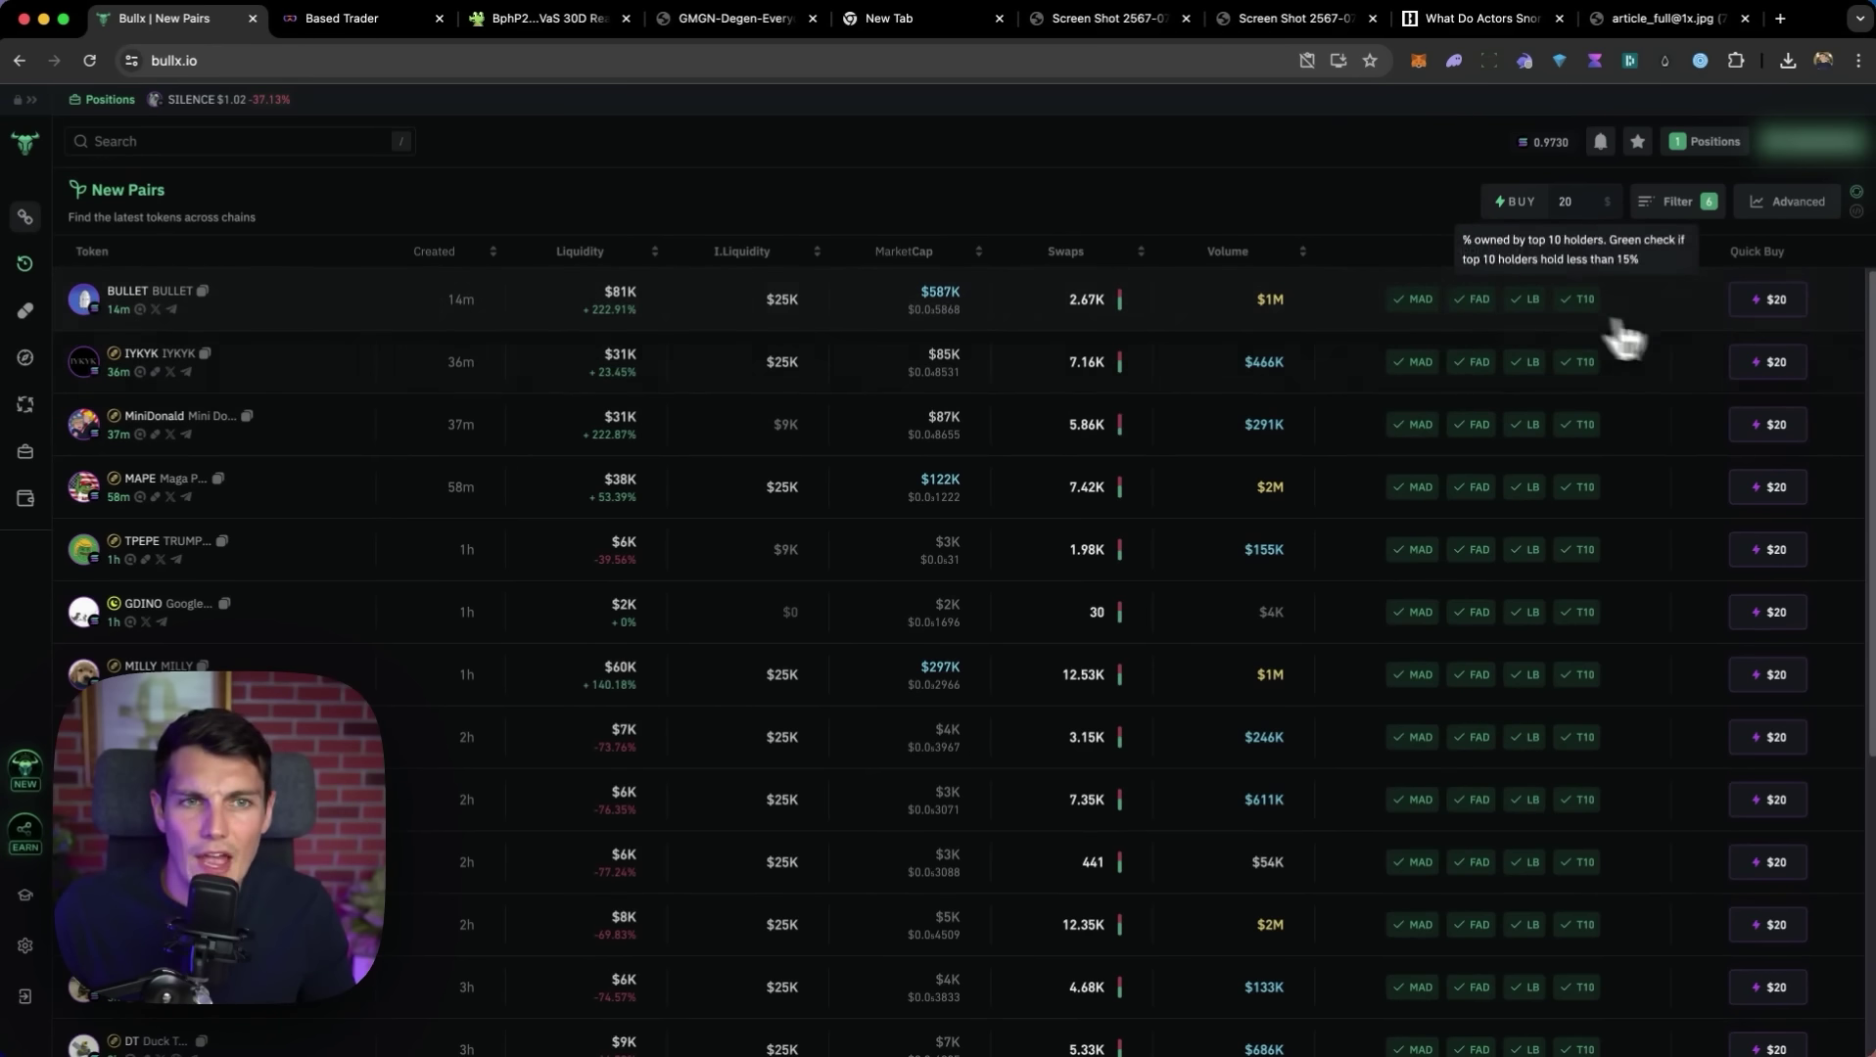
Quick-buy $20 of the BULLET token from its New Pairs row
{"action": "left_click", "coordinate": [1676, 547]}
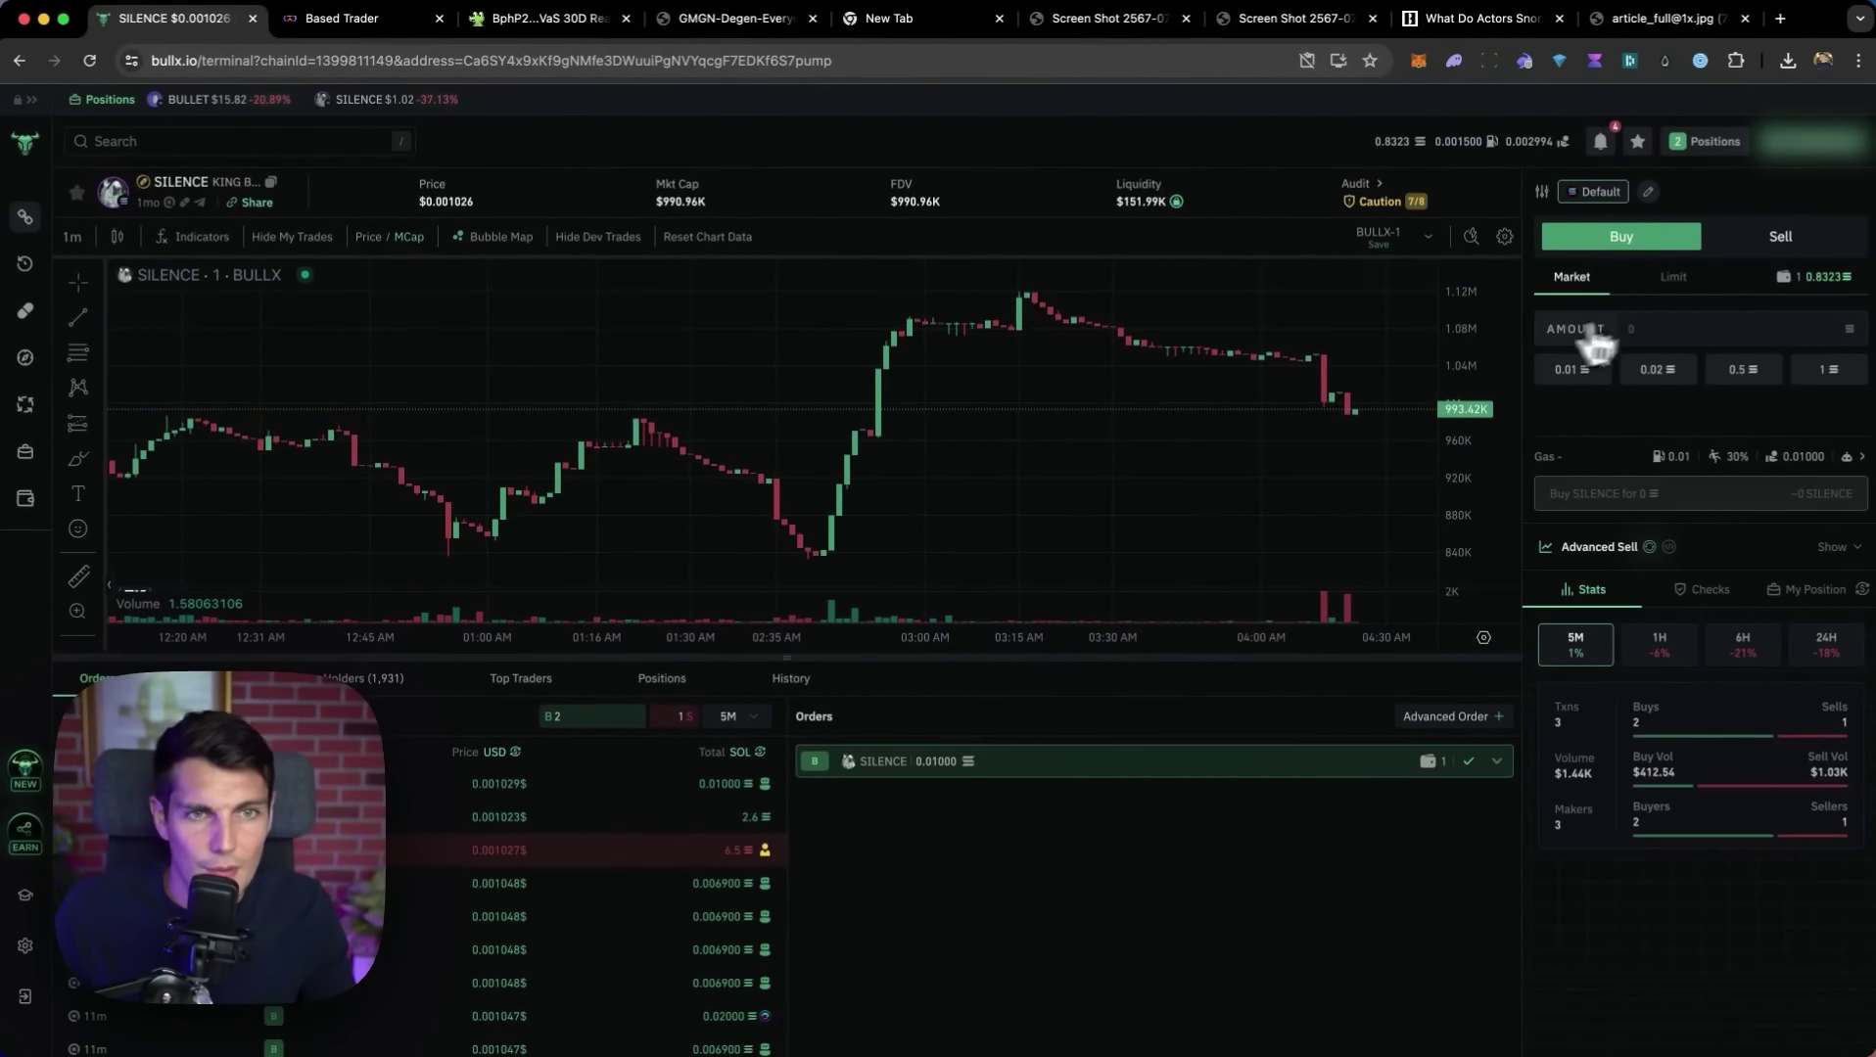
Sell 100% (989.98) of SILENCE, then check its Caution audit and proceed to trade
{"action": "left_click", "coordinate": [1685, 234]}
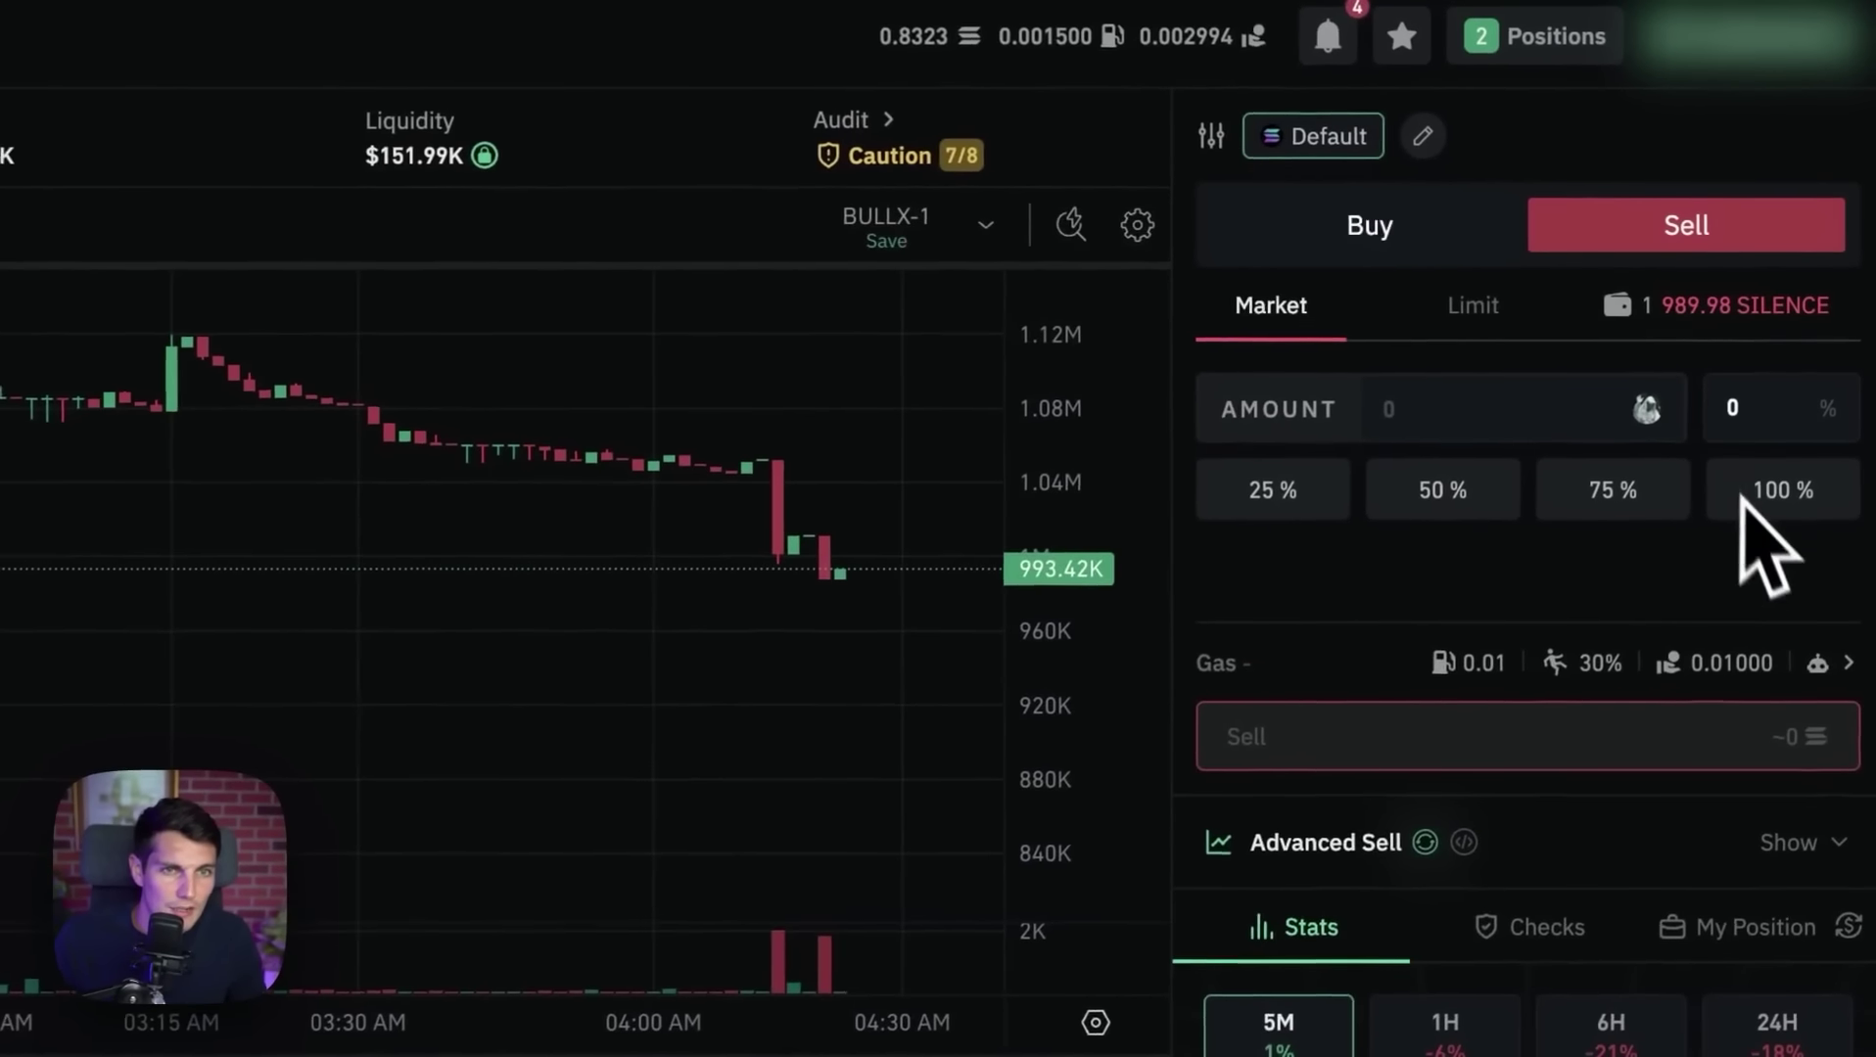
{"action": "left_click", "coordinate": [1770, 498]}
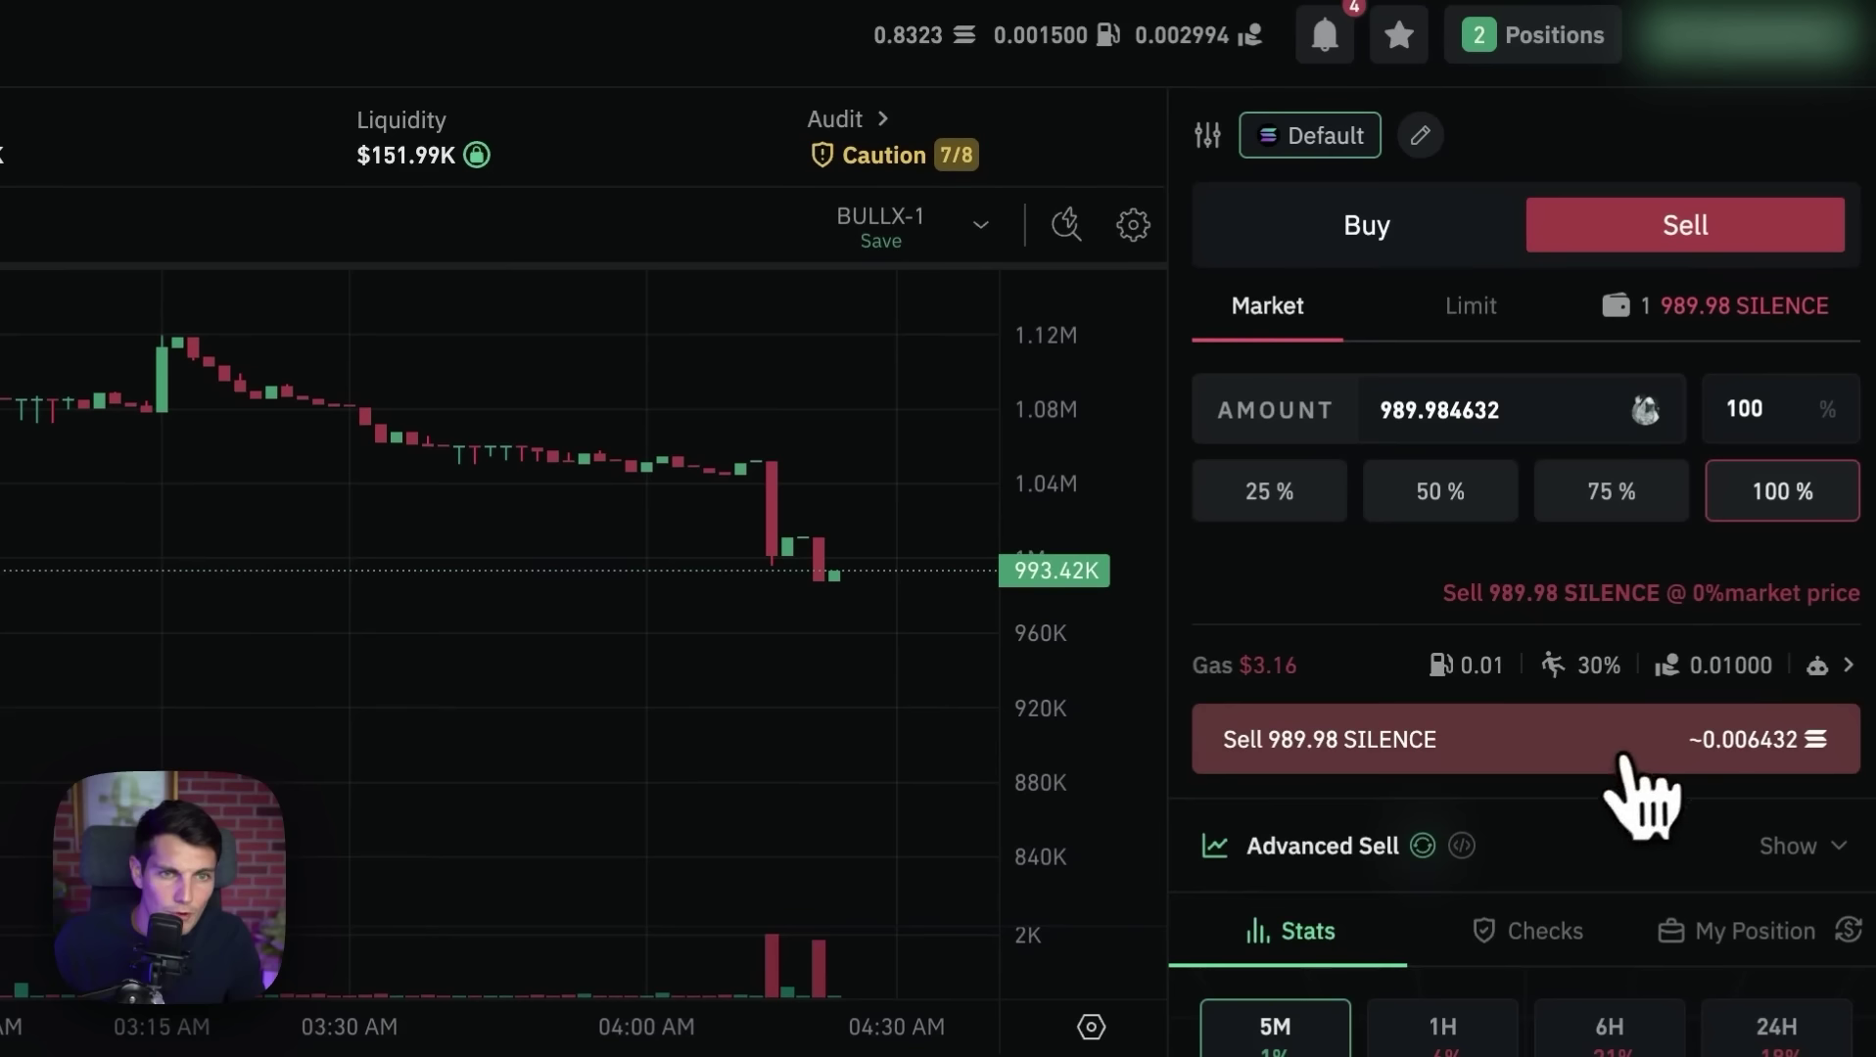
{"action": "left_click", "coordinate": [1545, 765]}
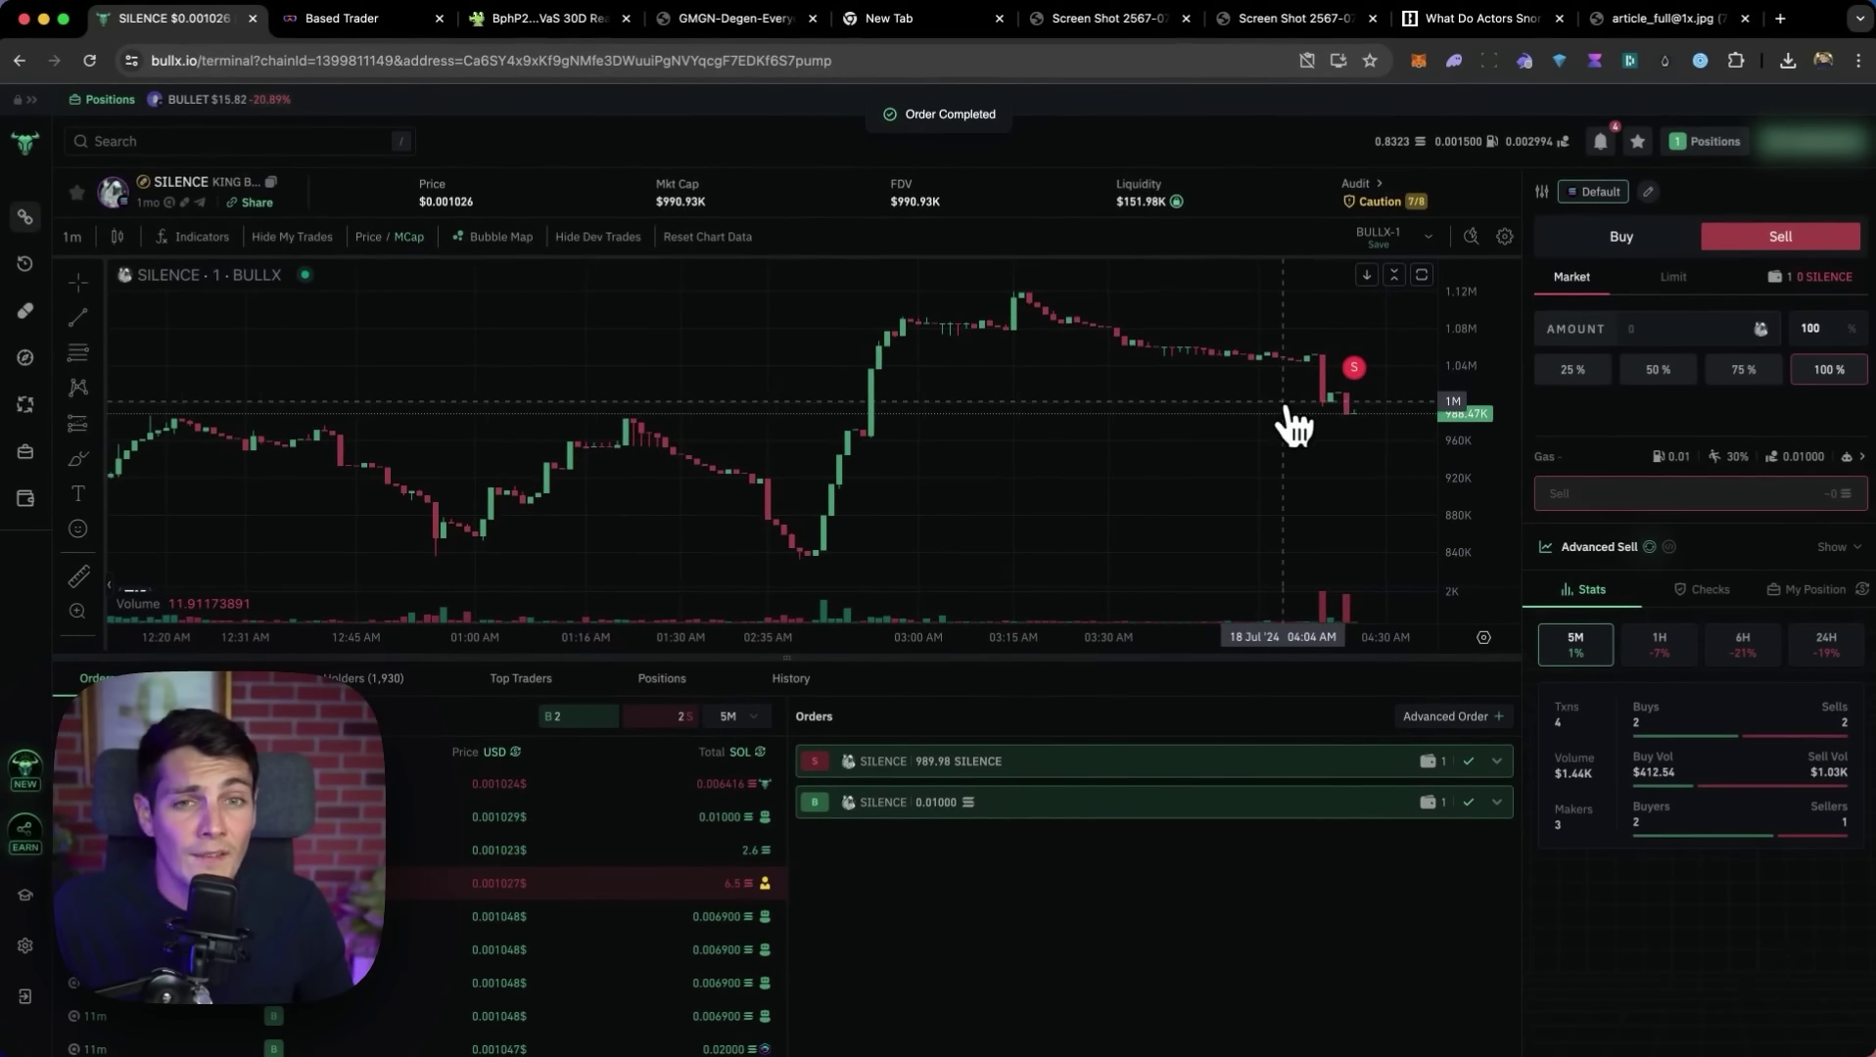
{"action": "scroll", "coordinate": [1282, 422], "scroll_direction": "down", "scroll_amount": 2}
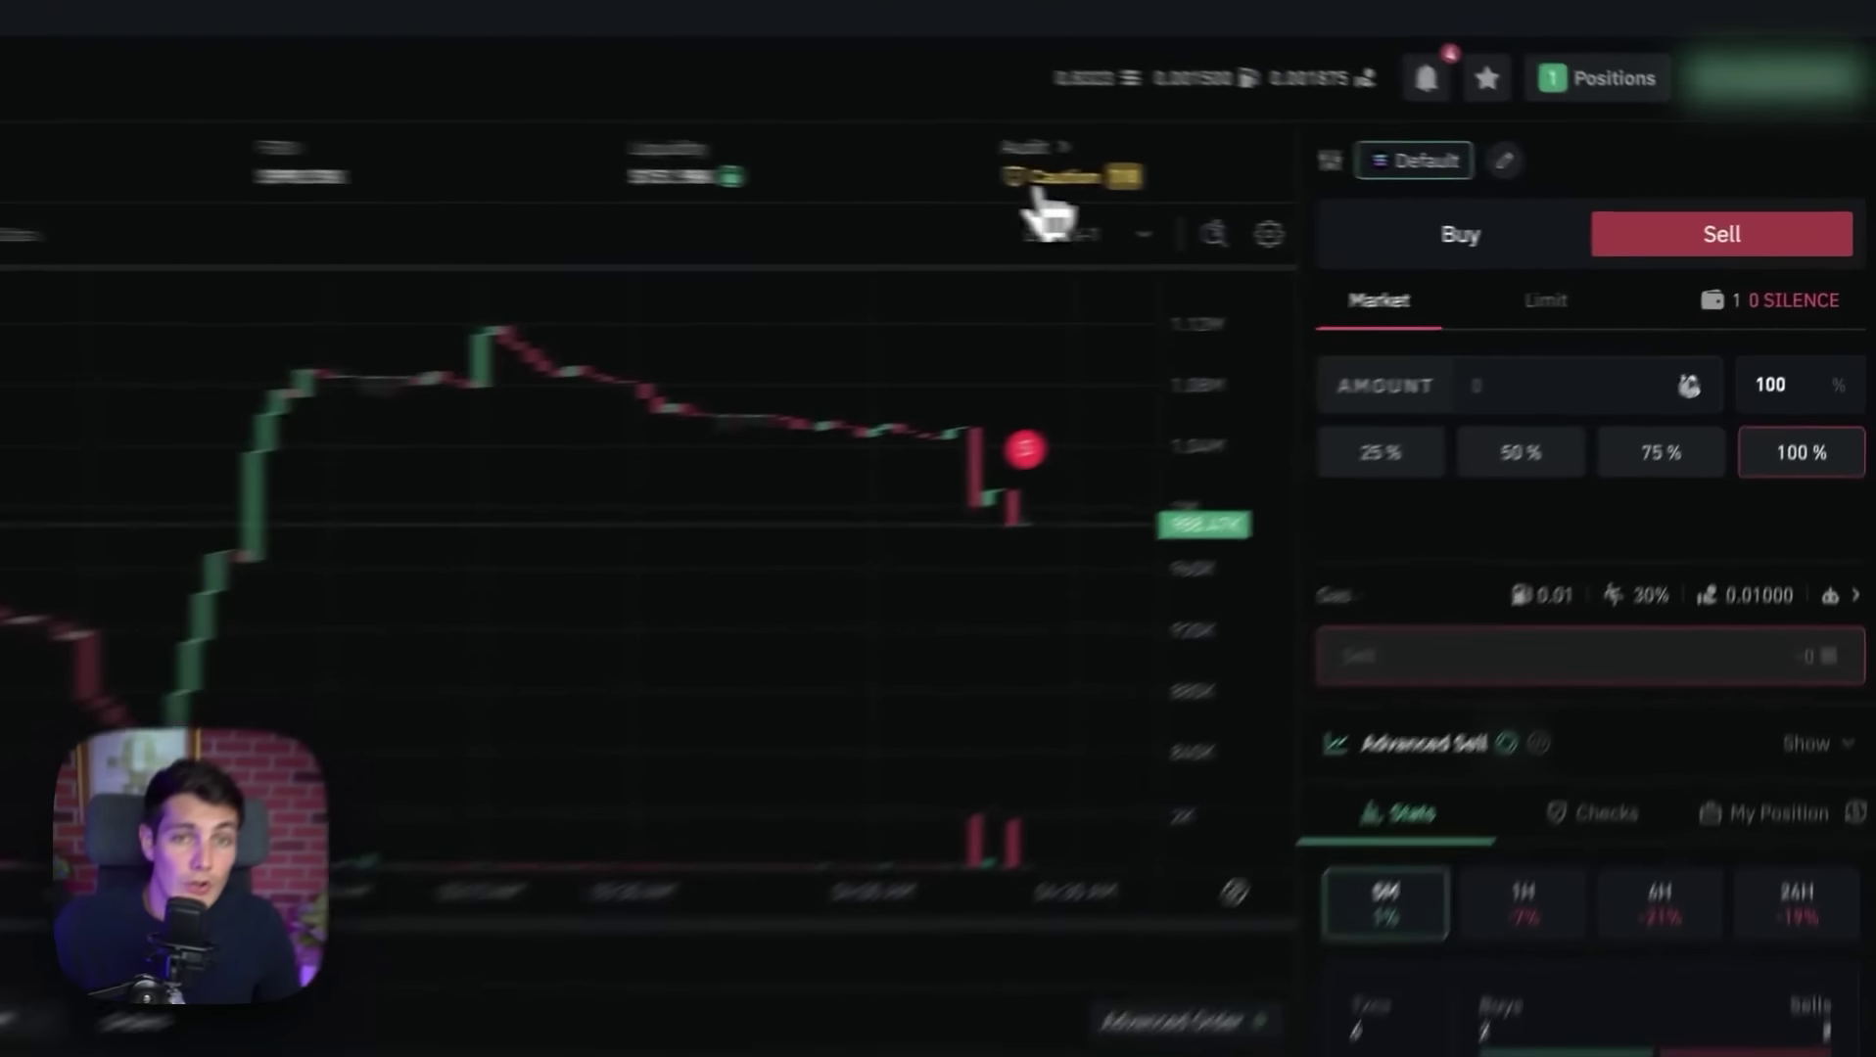
{"action": "left_click", "coordinate": [1368, 210]}
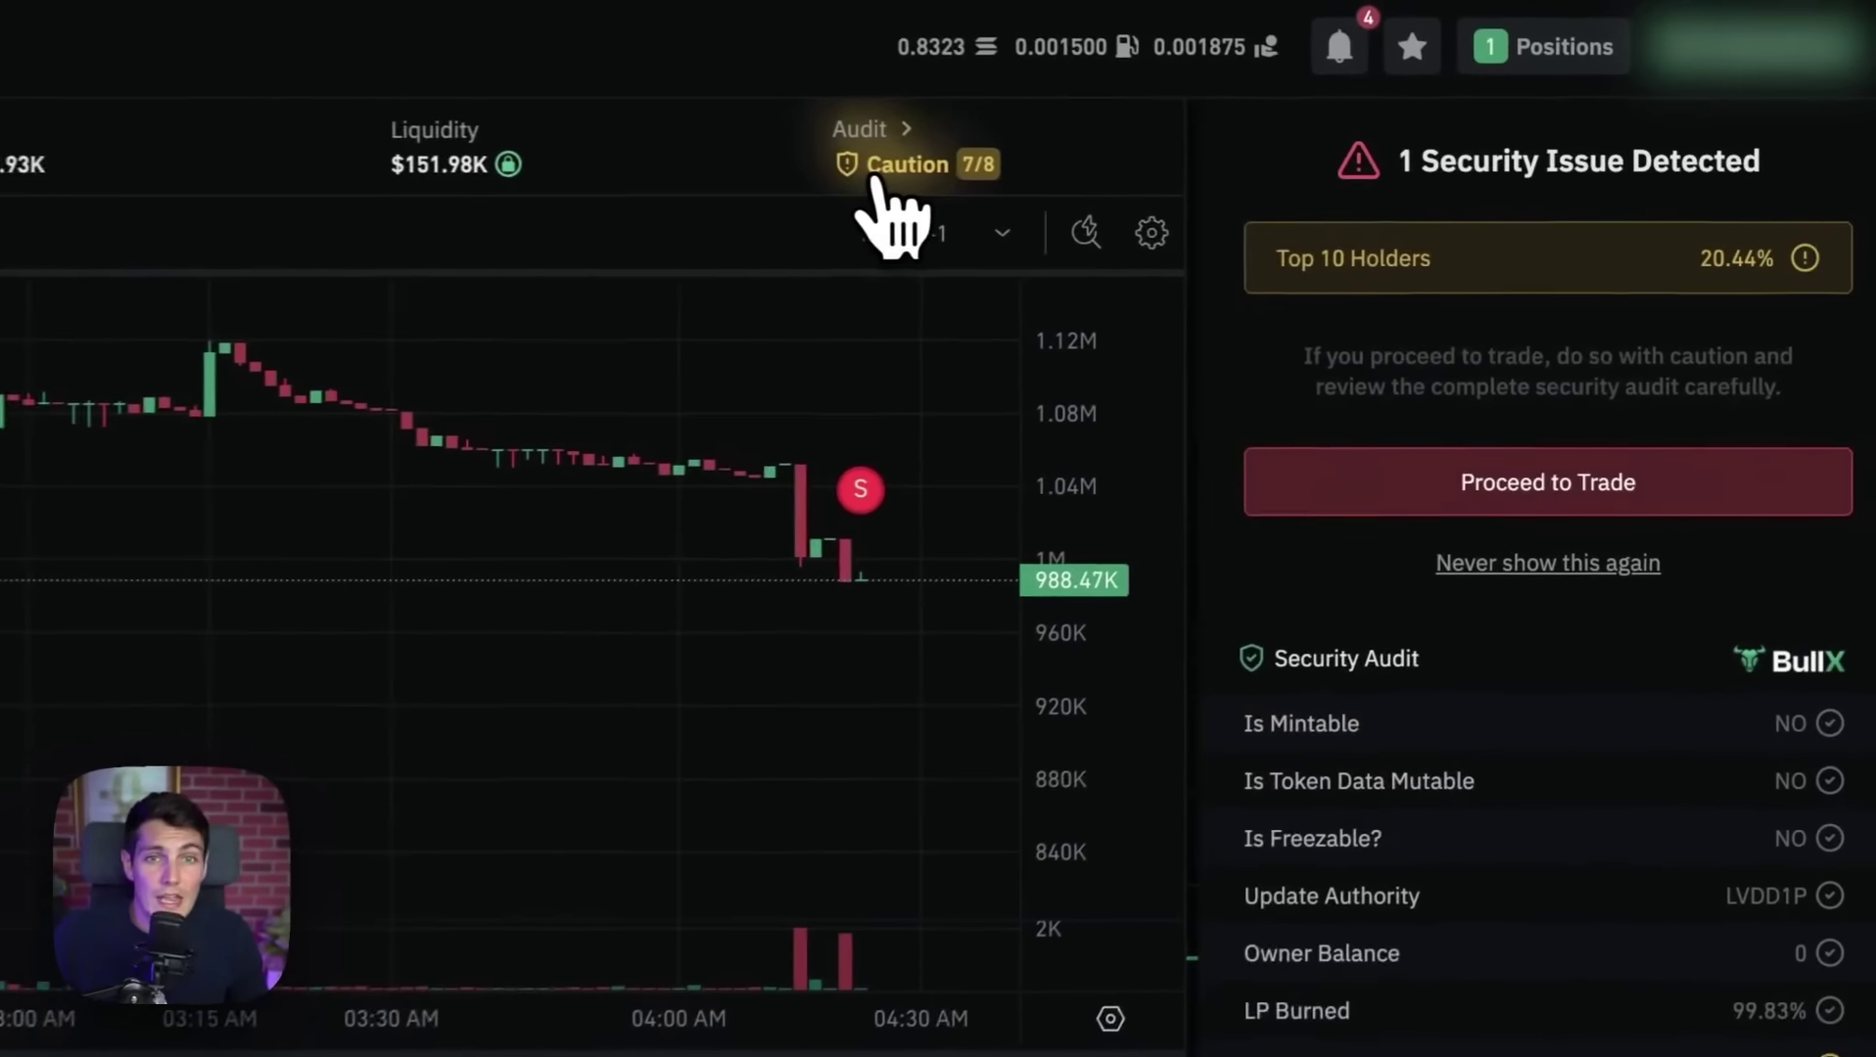
{"action": "left_click", "coordinate": [873, 190]}
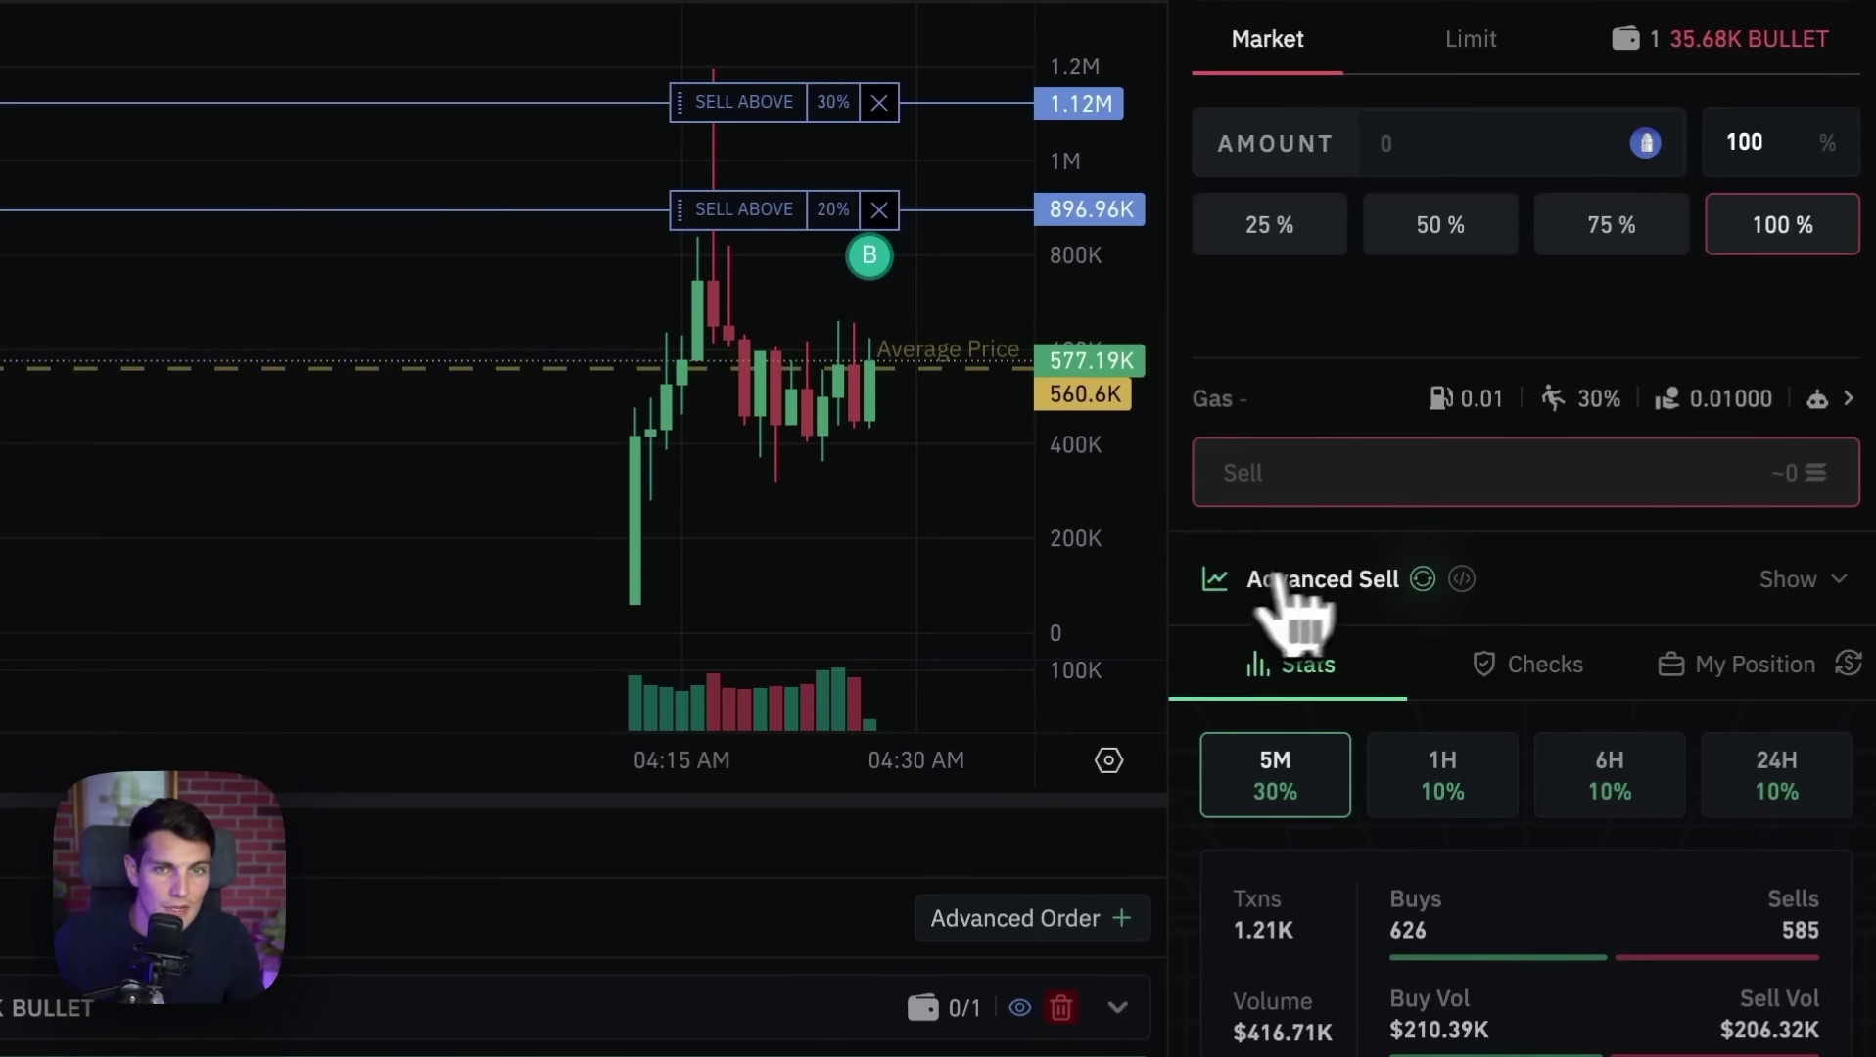
Show Advanced Sell and inspect the ONS strategy's take-profit levels, including the +100% trigger
{"action": "left_click", "coordinate": [1519, 581]}
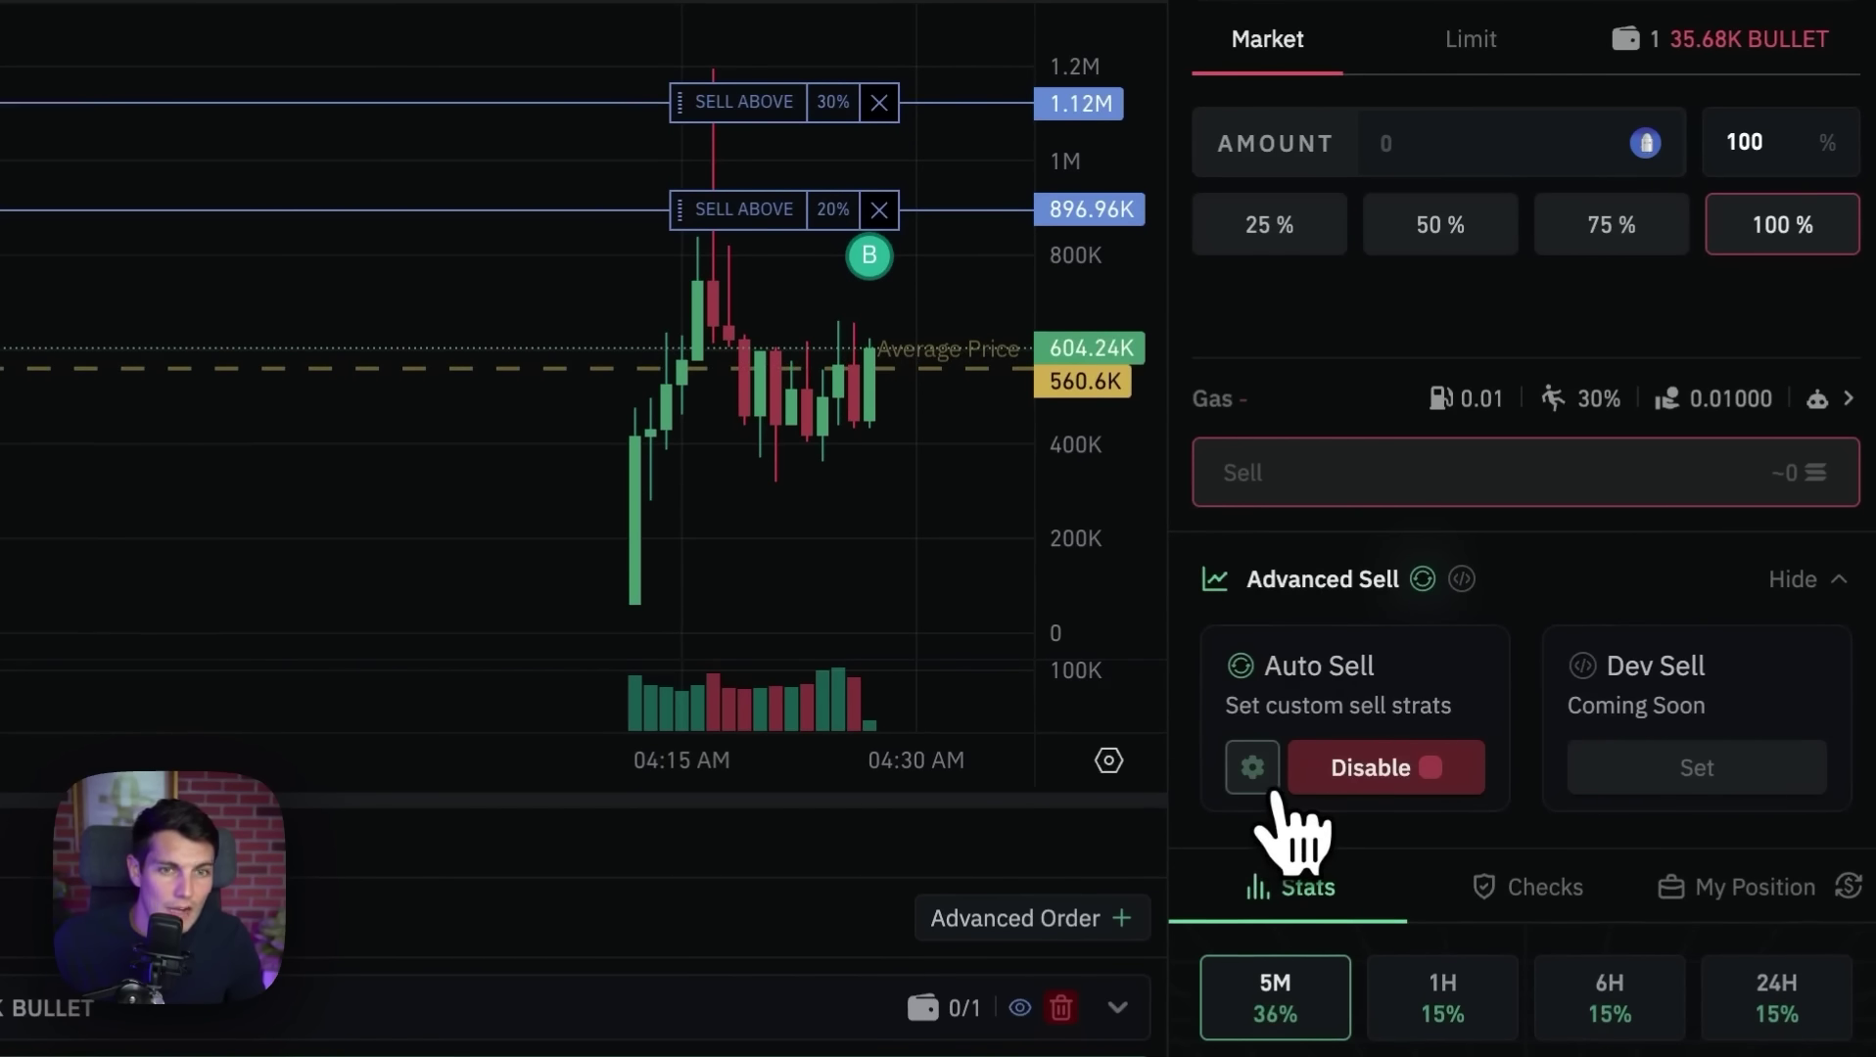
{"action": "left_click", "coordinate": [1278, 774]}
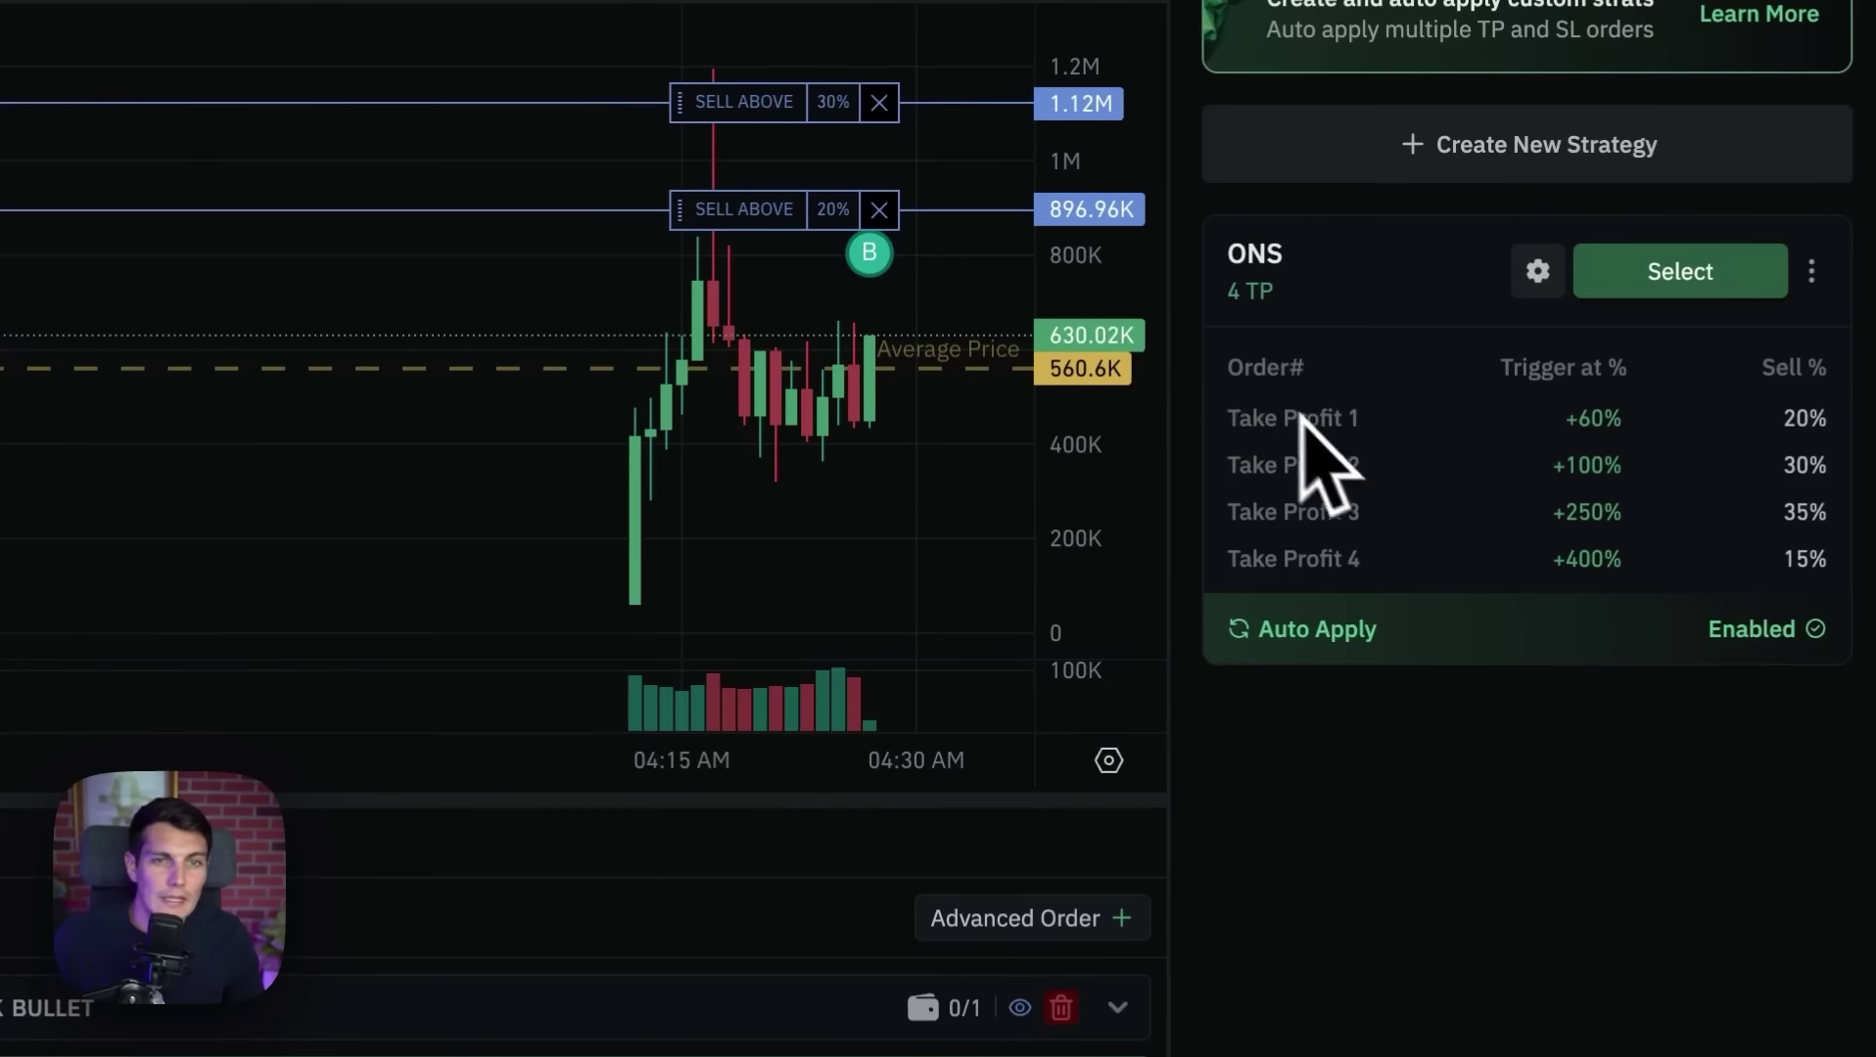
{"action": "mouse_move", "coordinate": [1222, 414]}
{"action": "left_mouse_down"}
{"action": "mouse_move", "coordinate": [1584, 458]}
{"action": "mouse_move", "coordinate": [1699, 559]}
{"action": "left_mouse_up"}
{"action": "left_click", "coordinate": [1239, 250]}
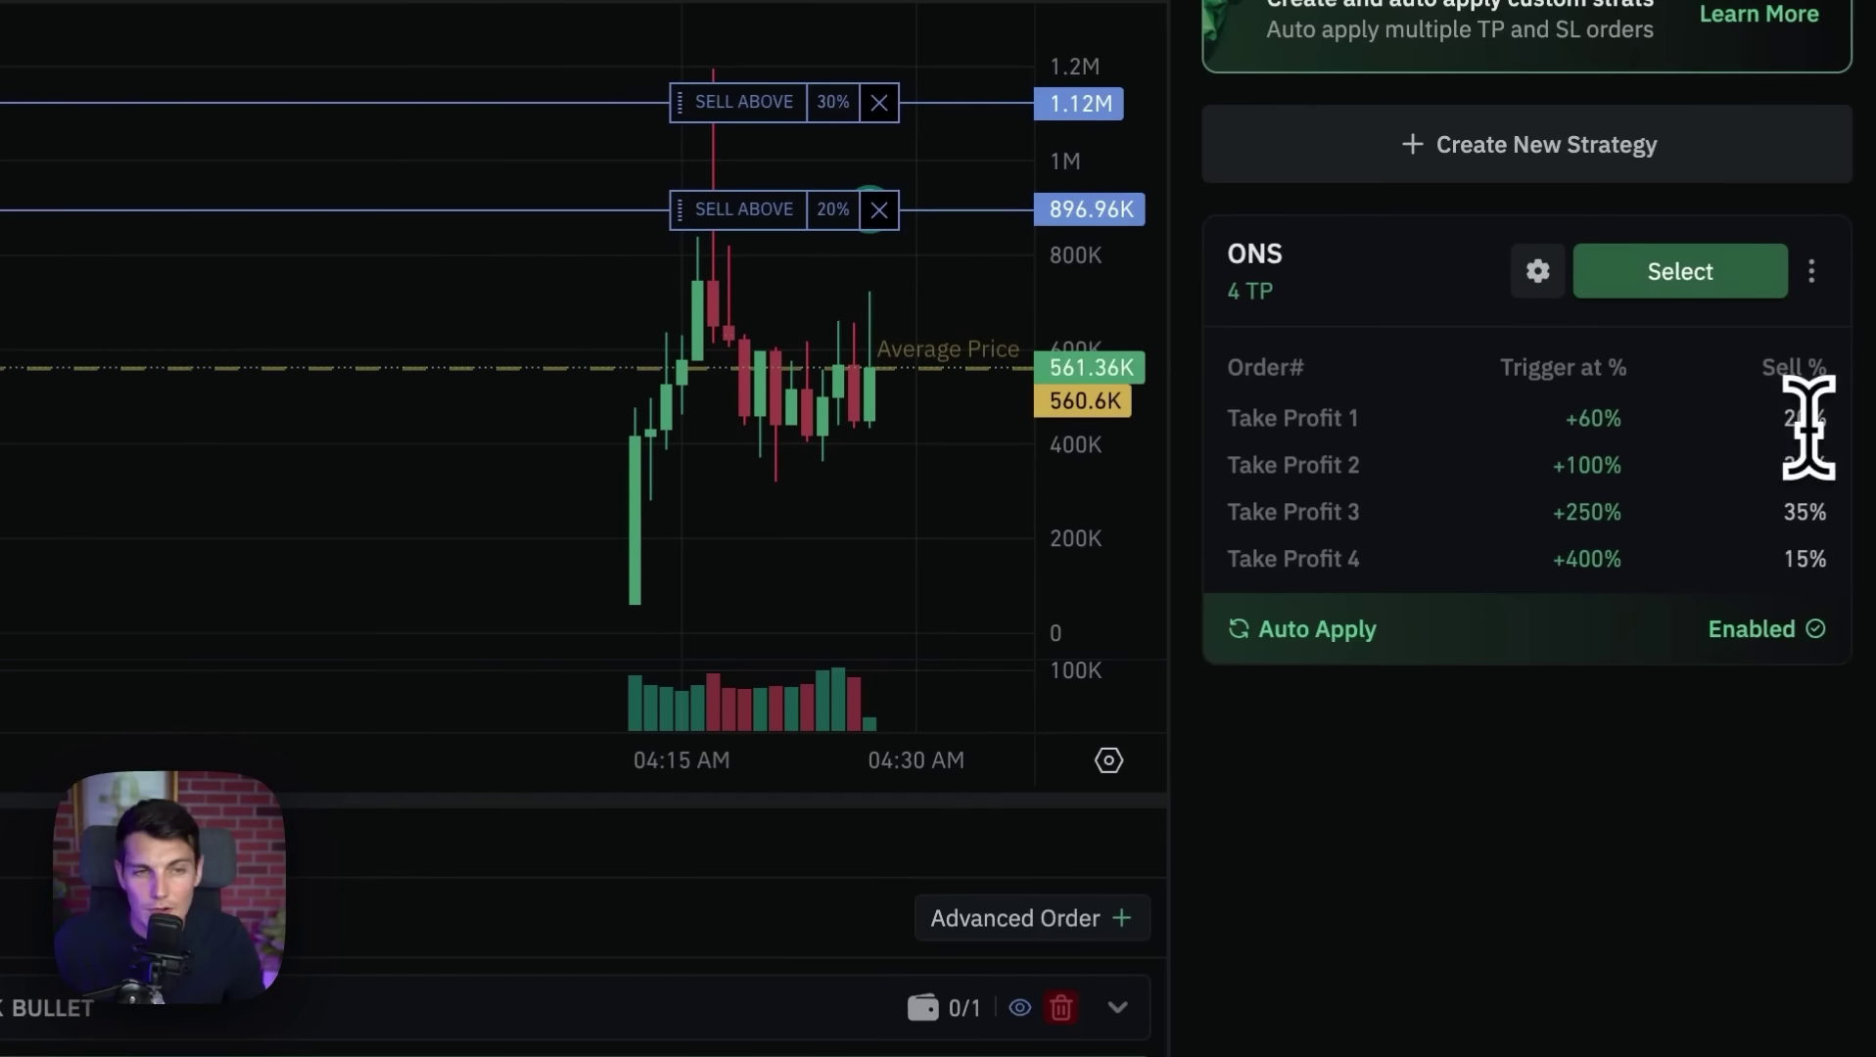
{"action": "double_click", "coordinate": [1584, 466]}
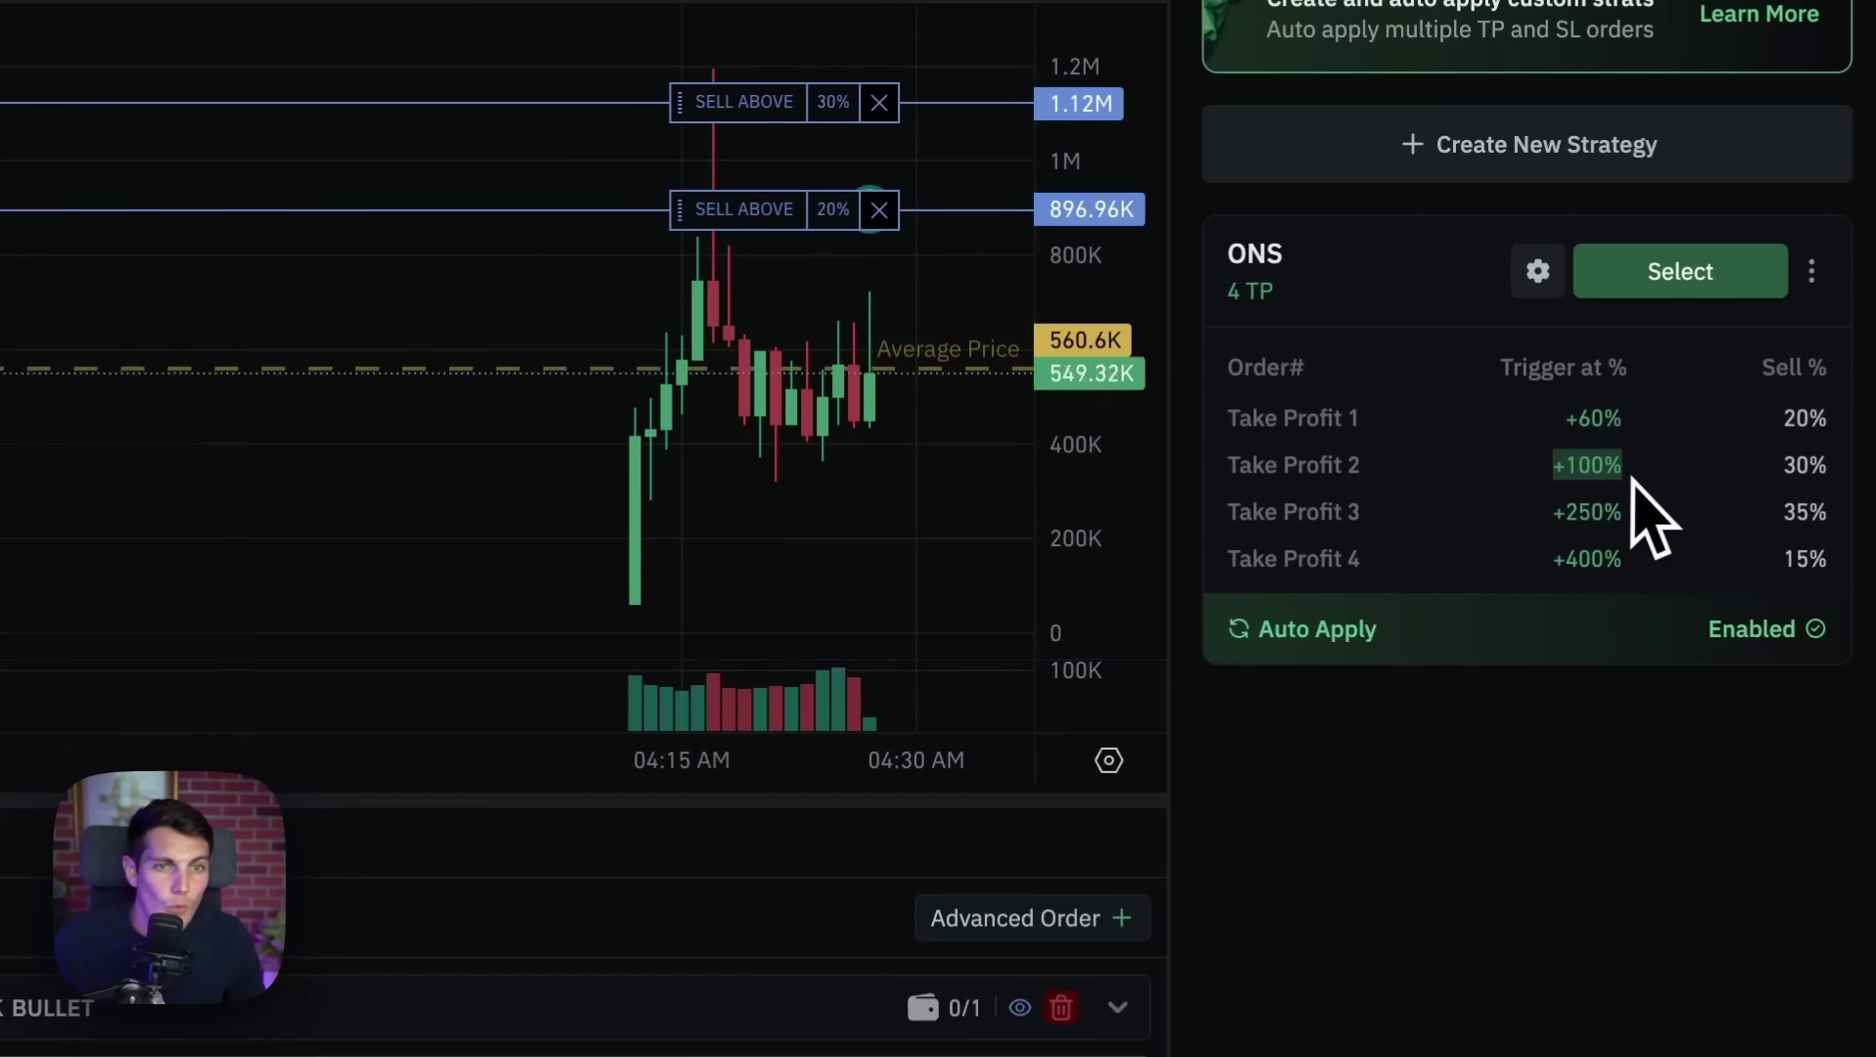
{"action": "left_click", "coordinate": [1791, 495]}
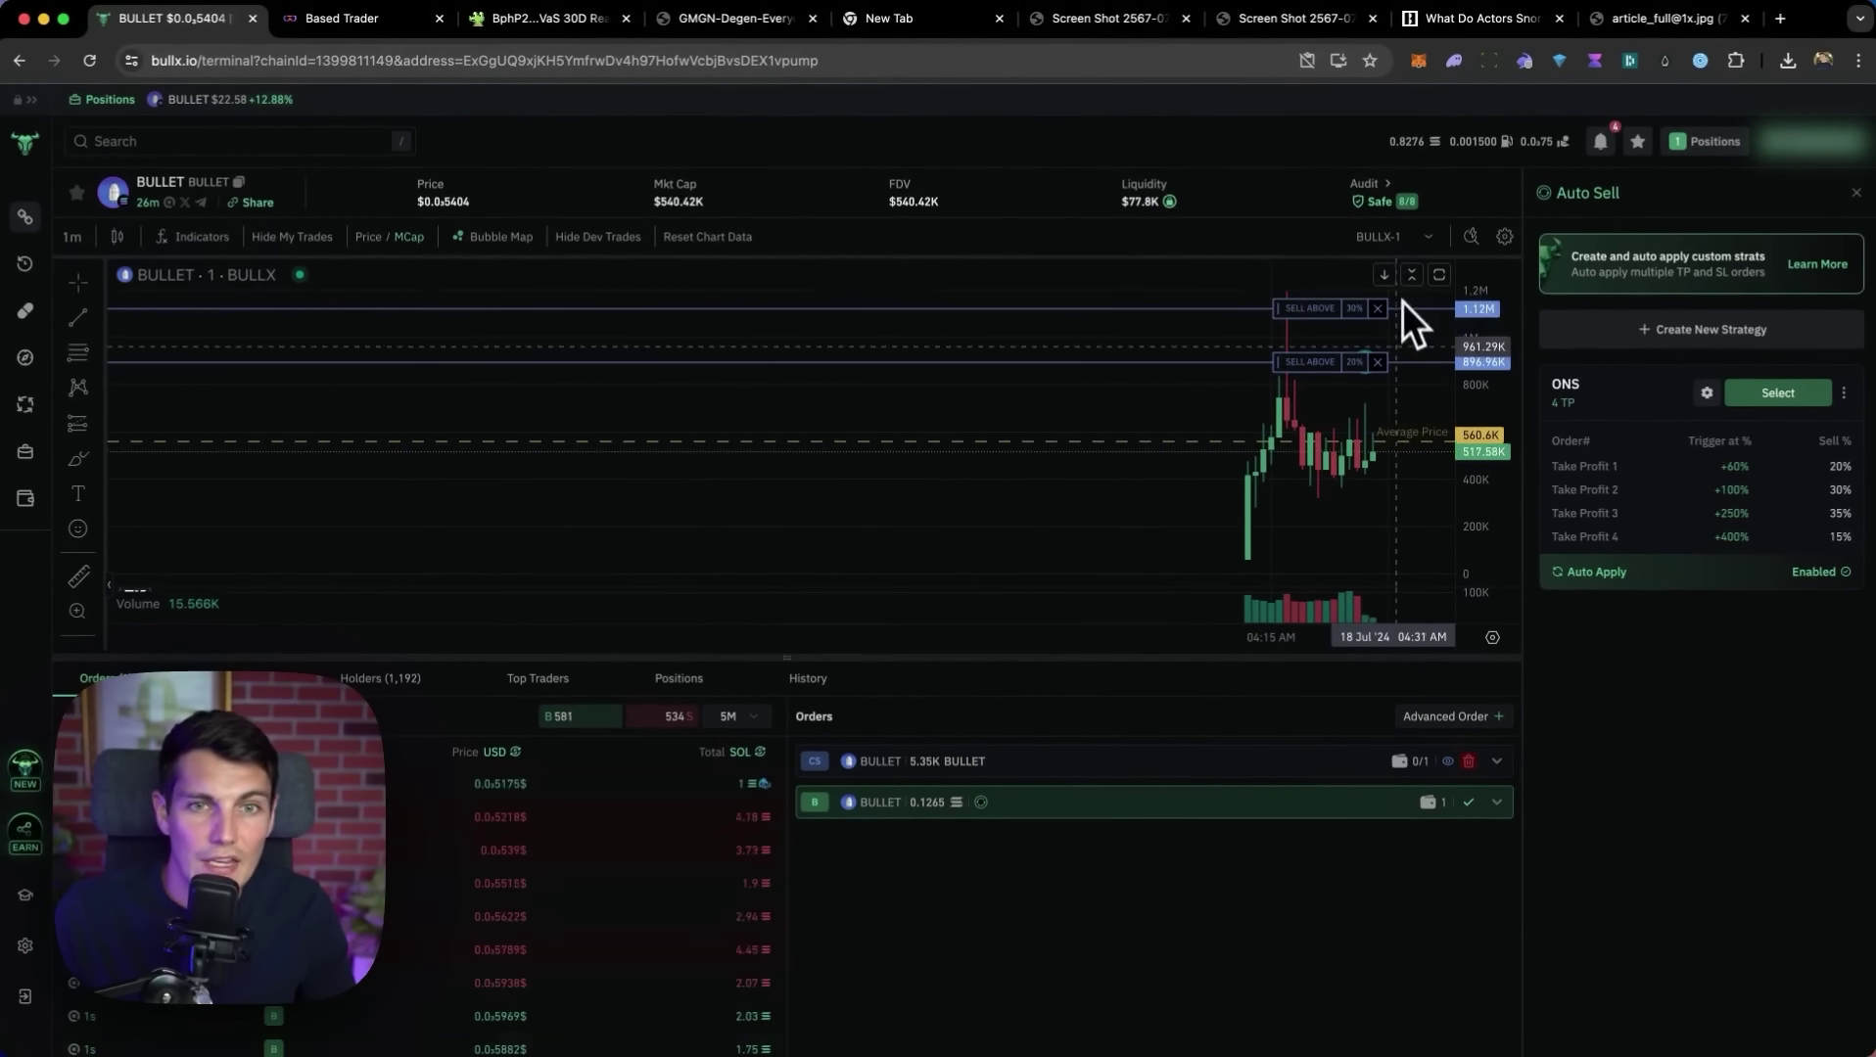
Pan the price chart back to reveal earlier price action
{"action": "left_click_drag", "start_coordinate": [1403, 309], "coordinate": [1234, 436]}
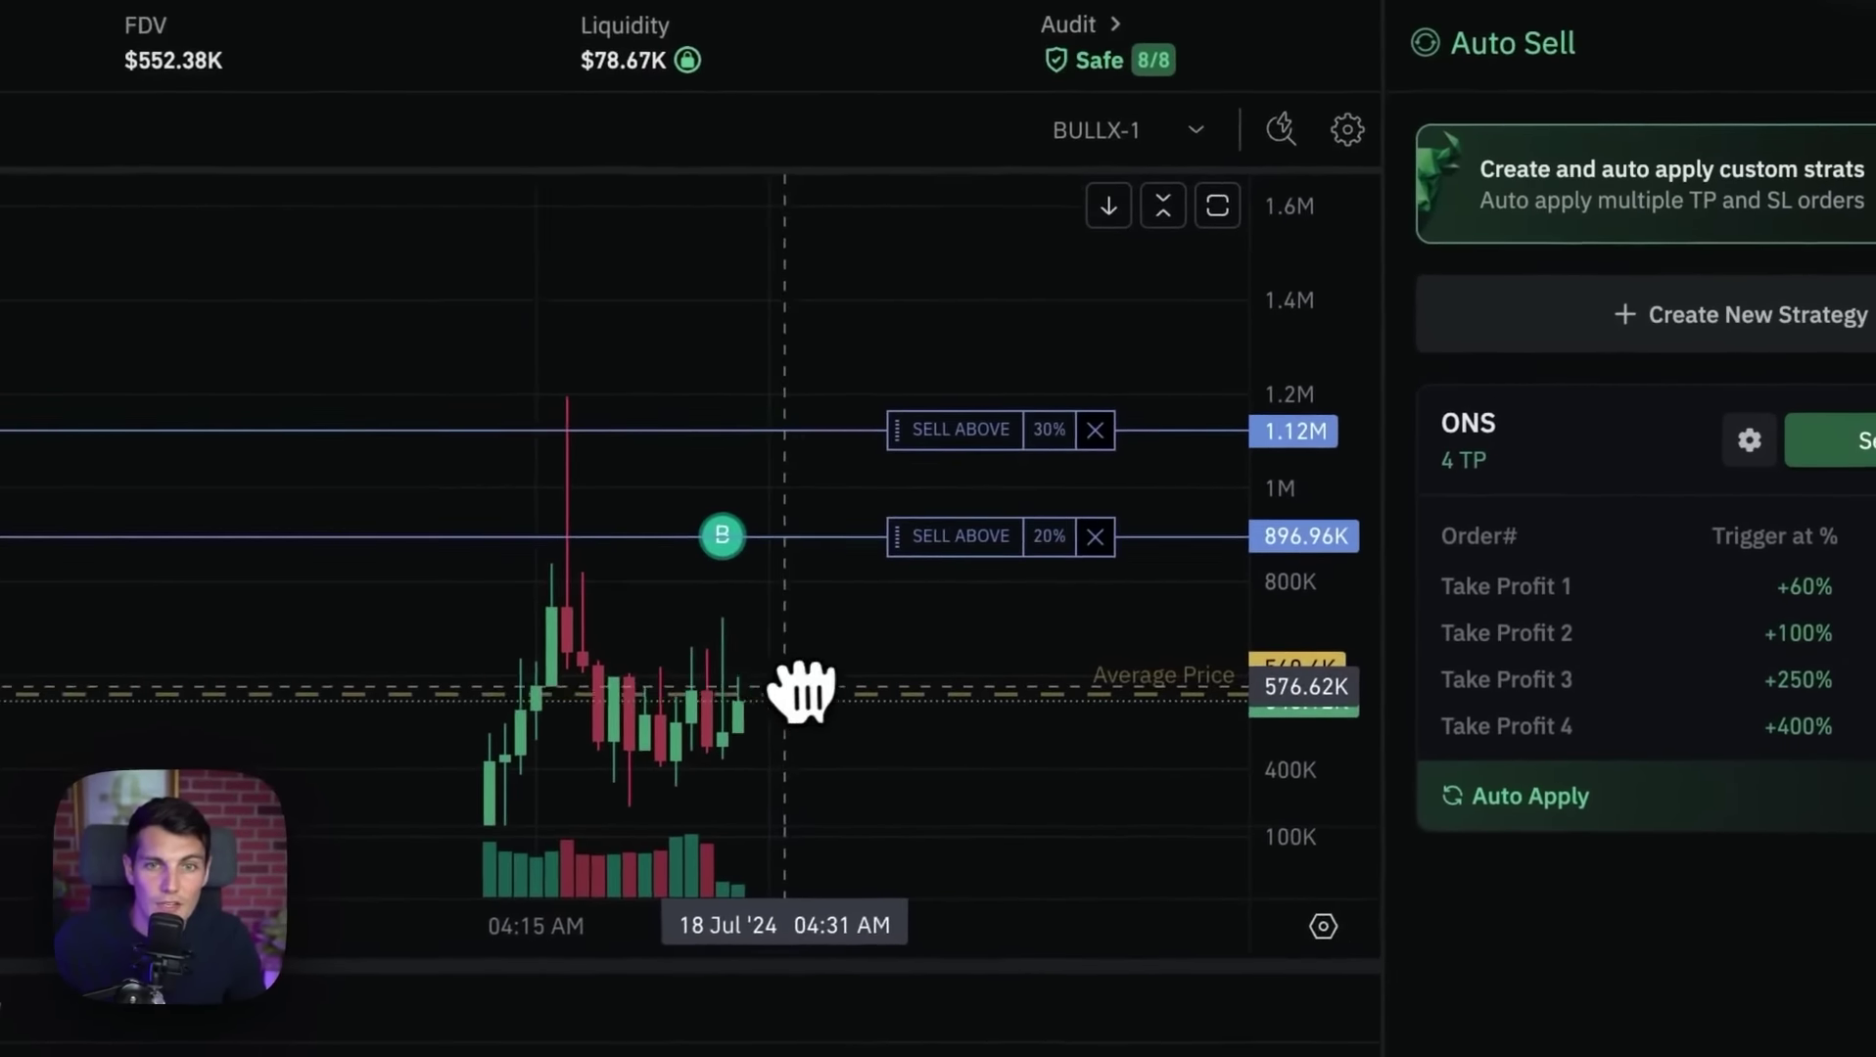
{"action": "left_click_drag", "start_coordinate": [802, 692], "coordinate": [733, 661]}
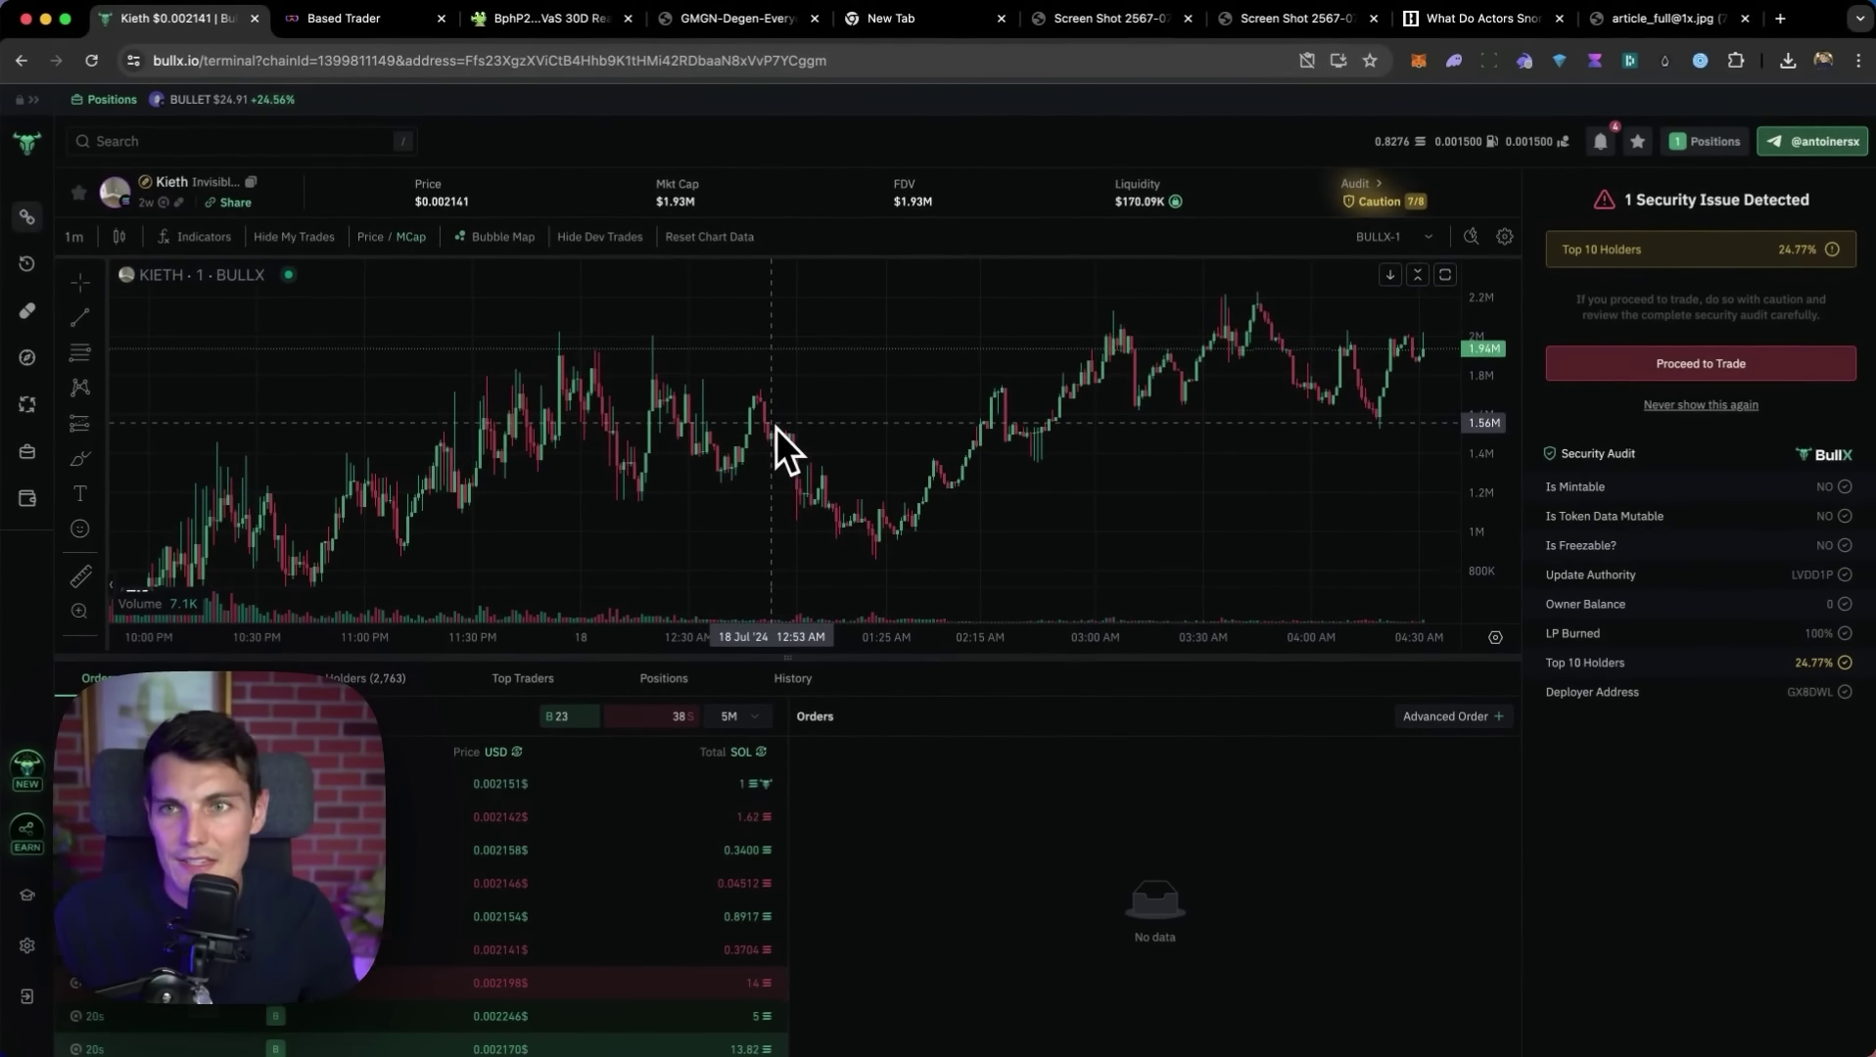
Highlight the current page address, then clear the selection
{"action": "left_click", "coordinate": [293, 62]}
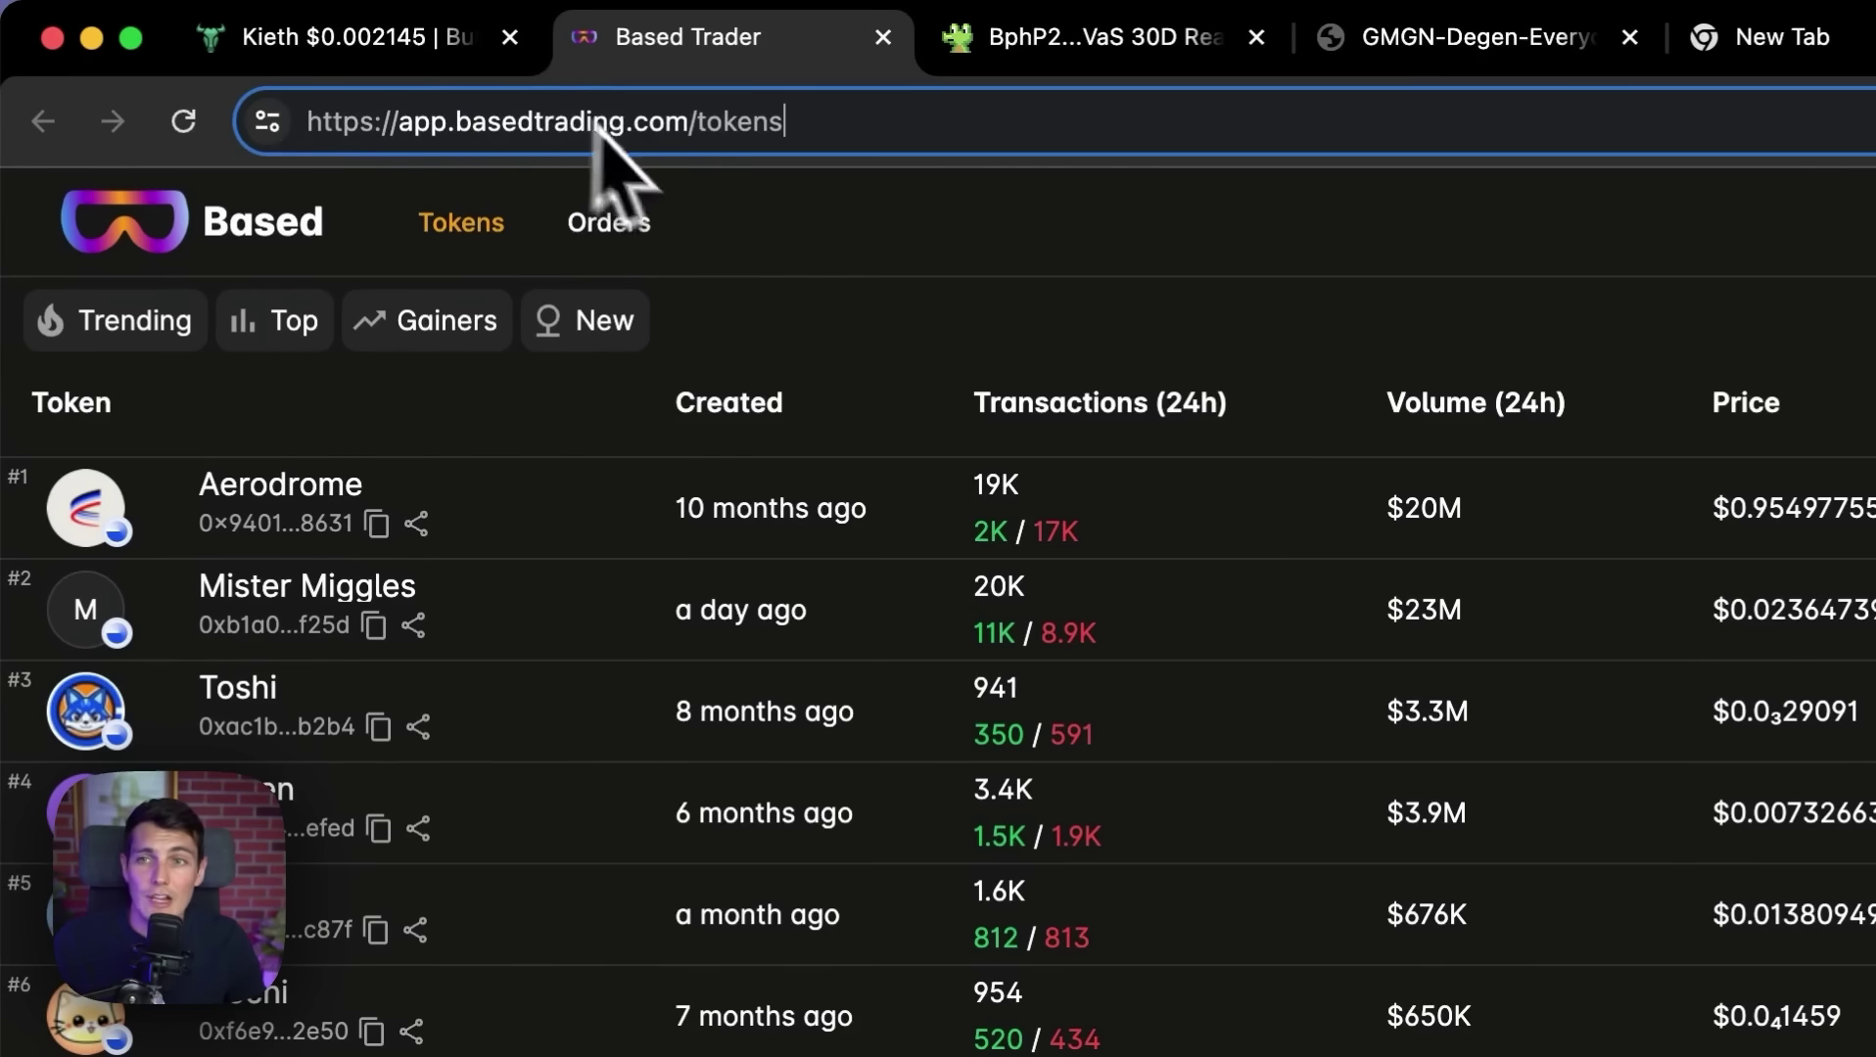
{"action": "left_click", "coordinate": [791, 234]}
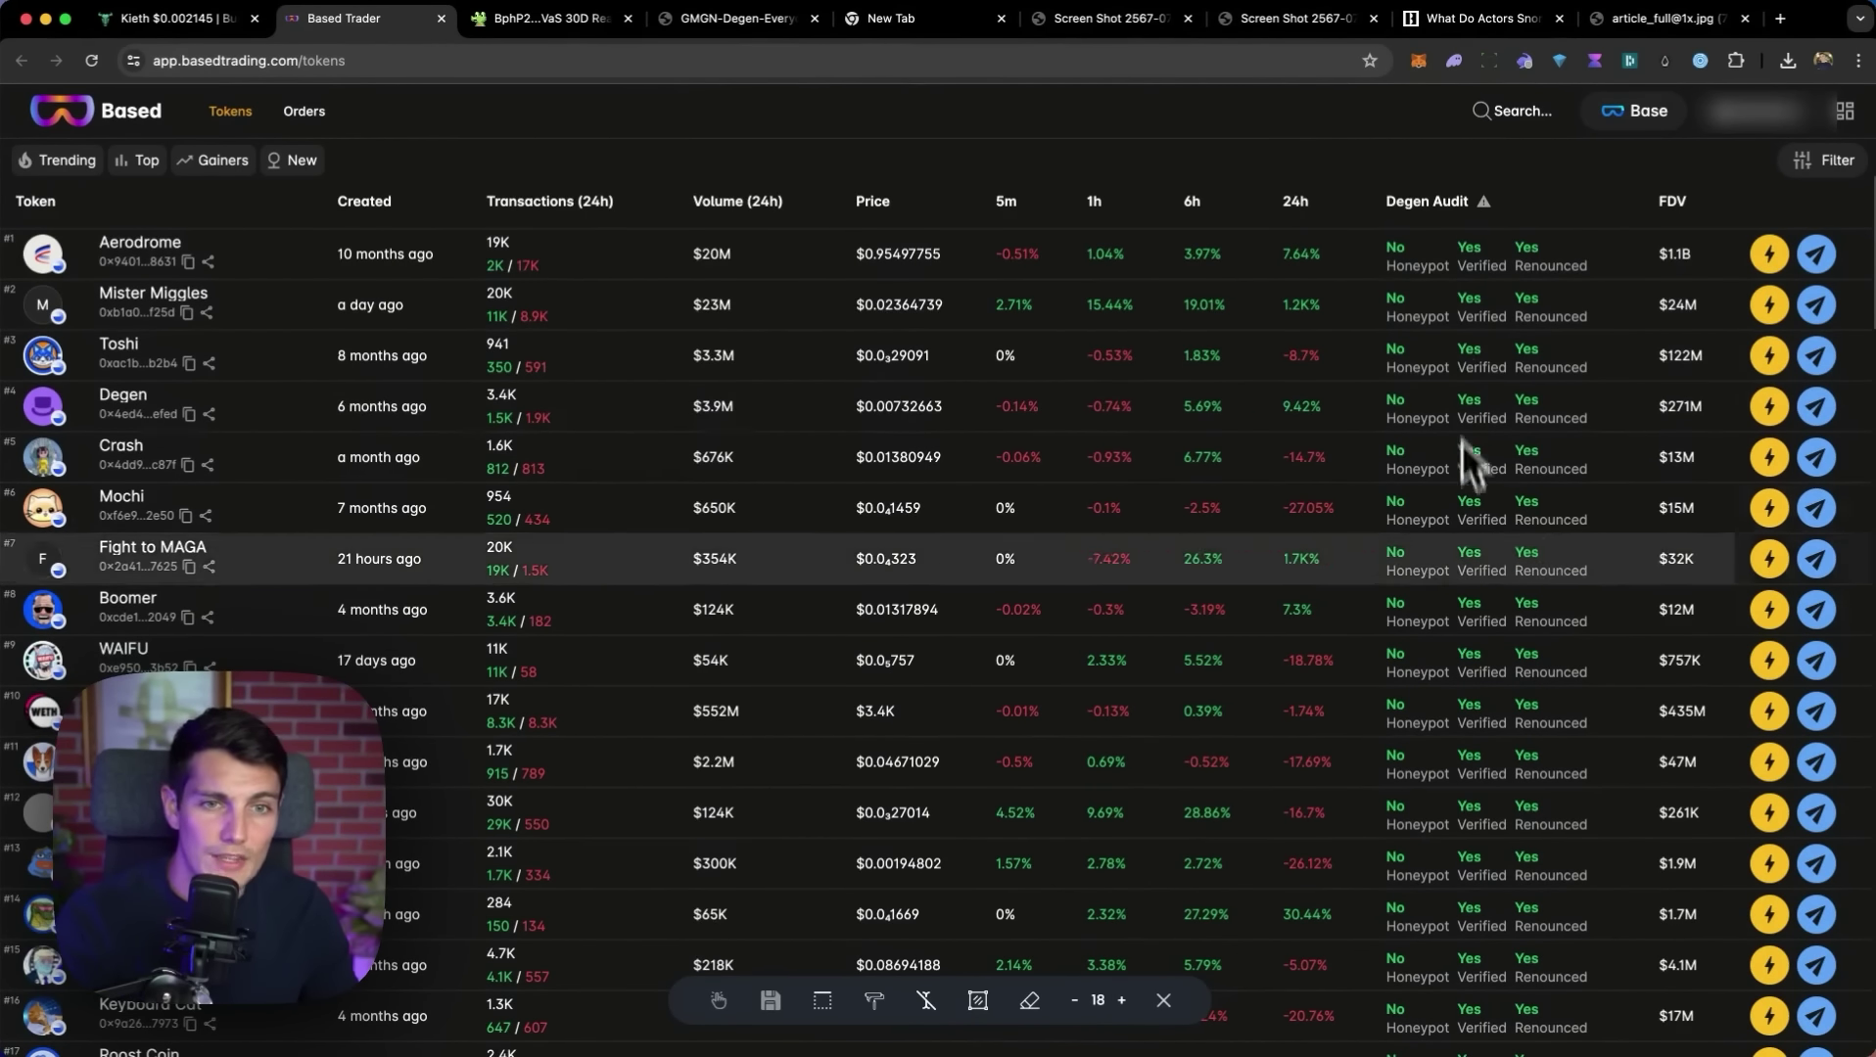
{"action": "scroll", "coordinate": [1473, 541], "scroll_direction": "down", "scroll_amount": 1}
{"action": "scroll", "coordinate": [1451, 615], "scroll_direction": "down", "scroll_amount": 1}
{"action": "scroll", "coordinate": [313, 503], "scroll_direction": "up", "scroll_amount": 2}
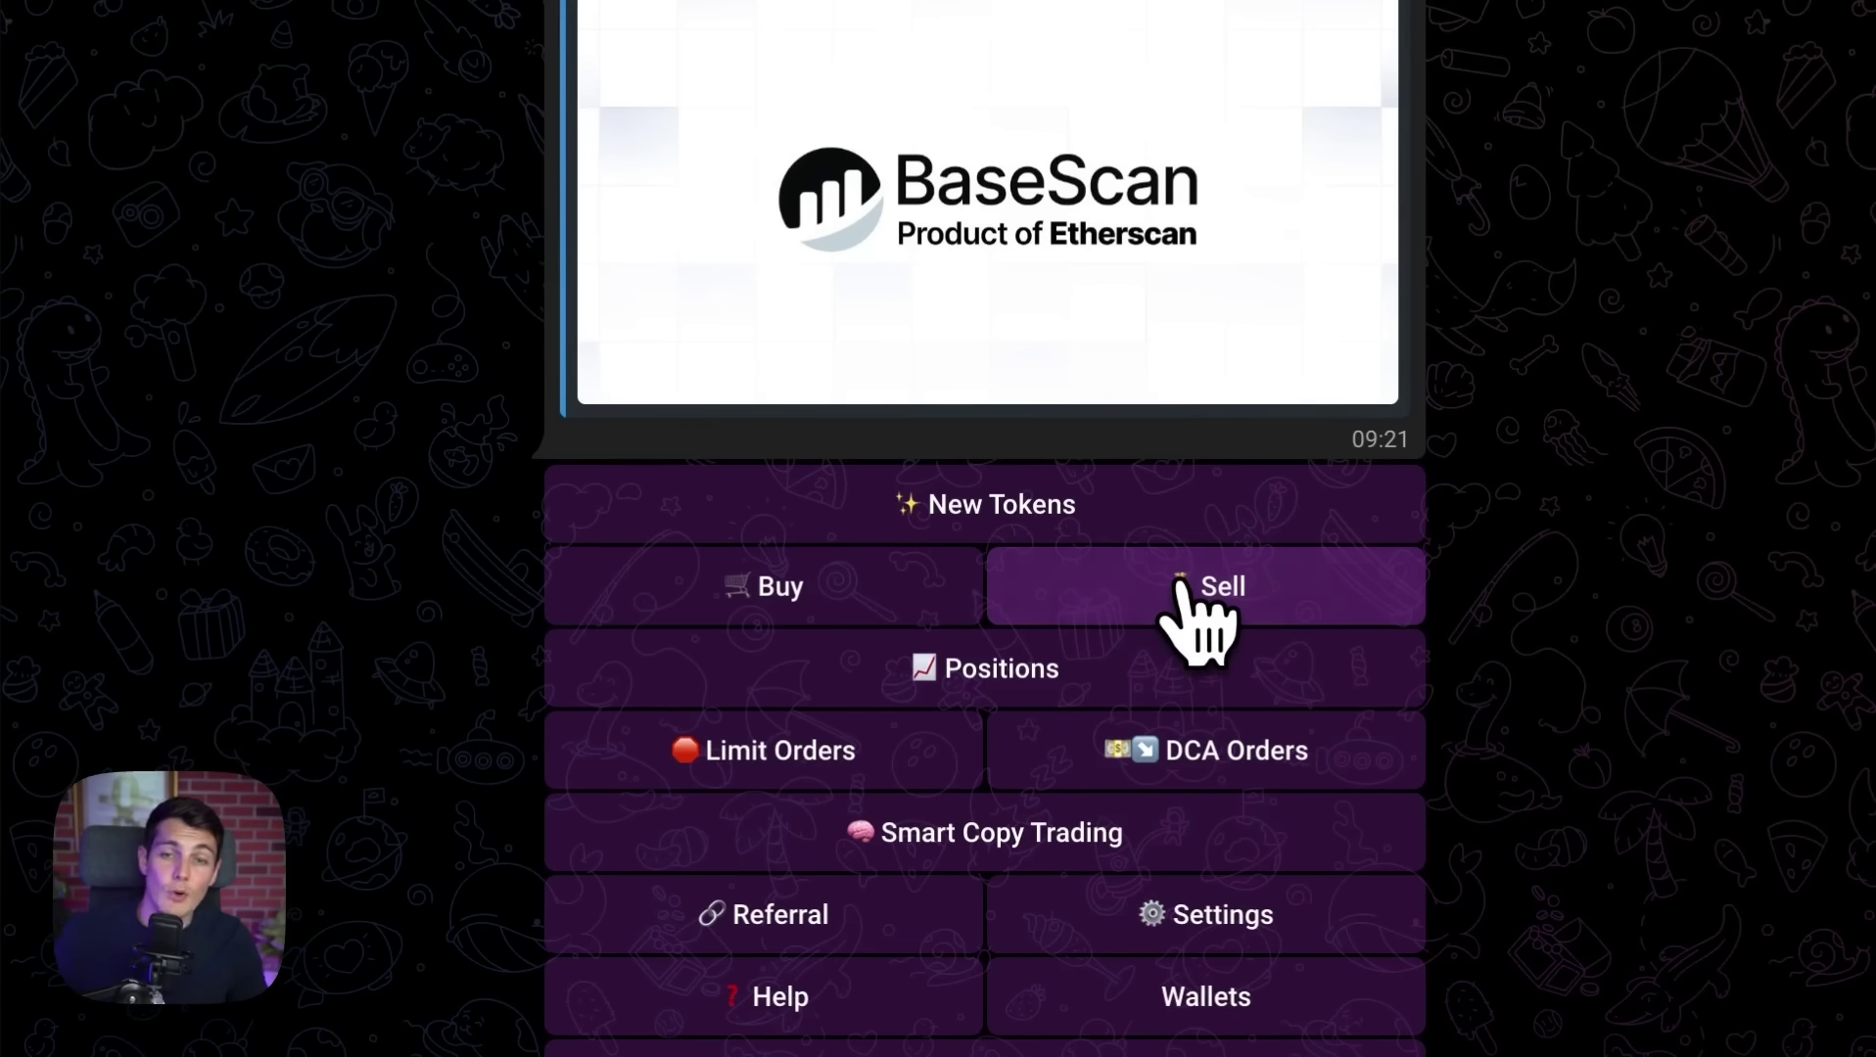
Review the bot's Sell and TP & SL settings, then return to the main menu
{"action": "left_click", "coordinate": [1181, 586]}
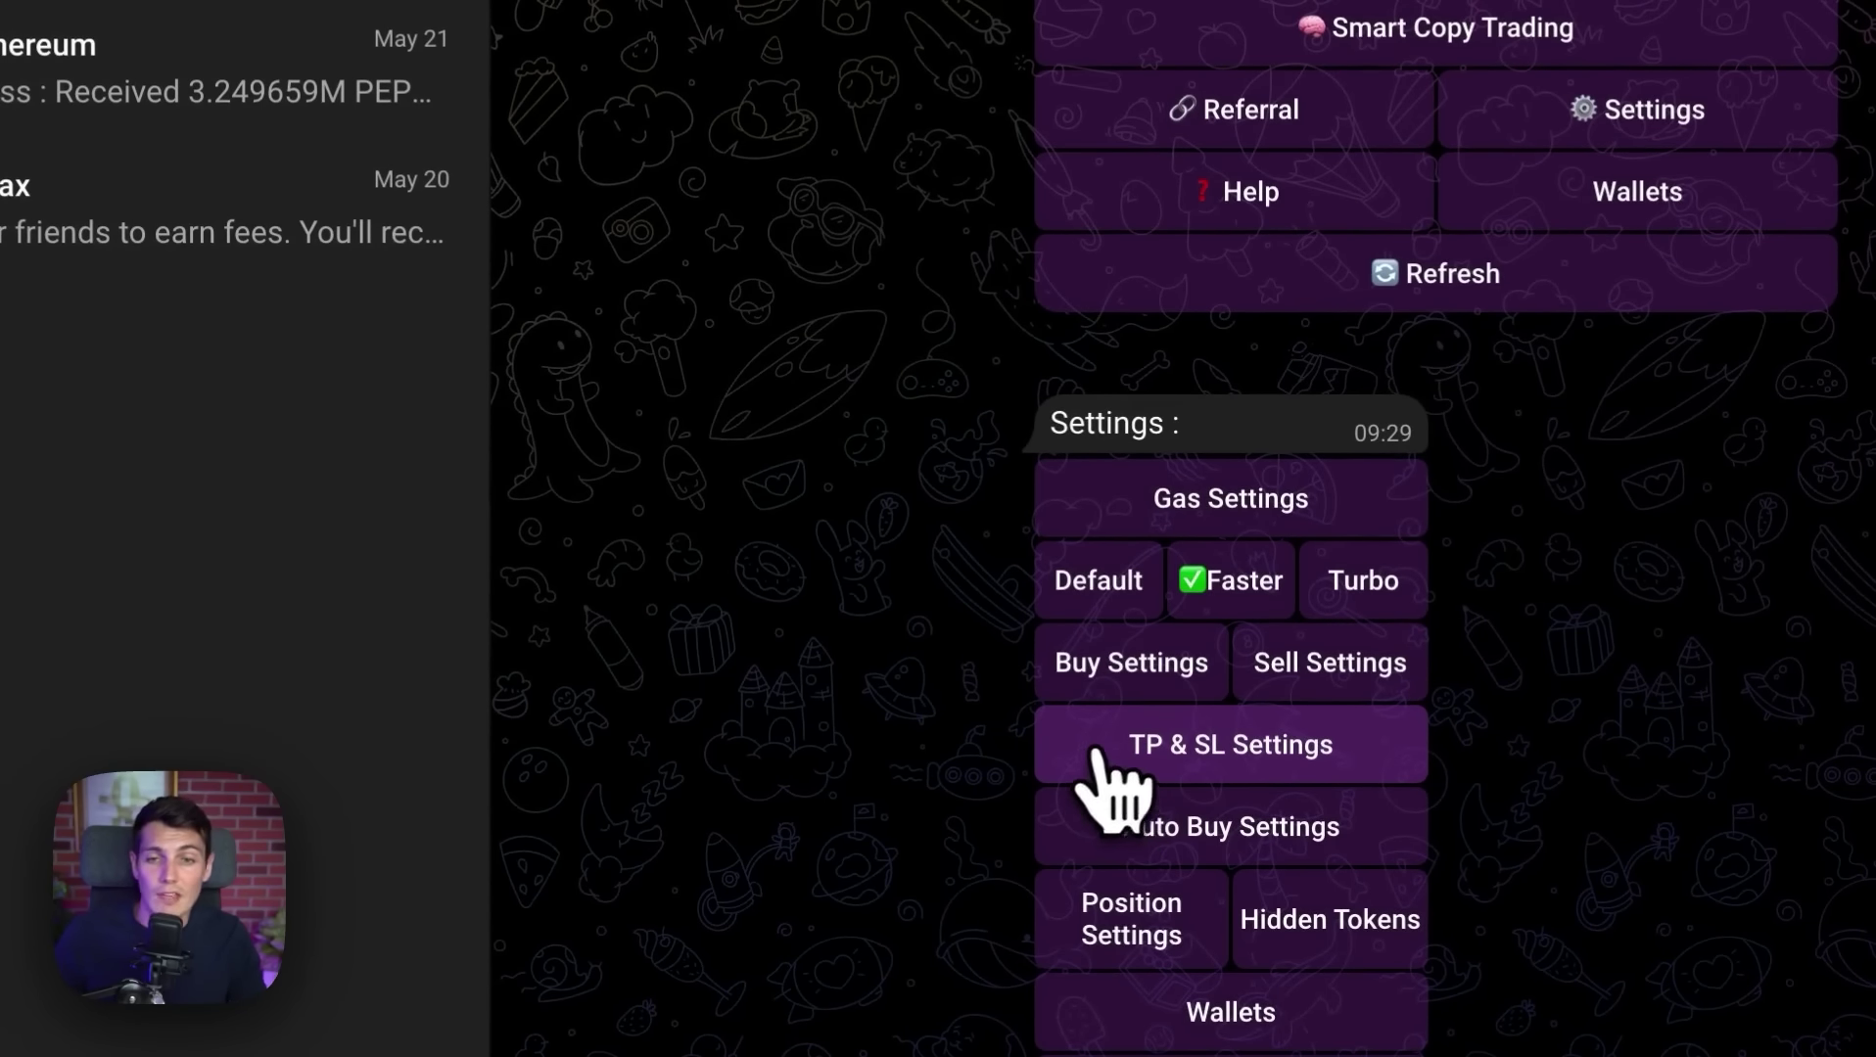
{"action": "left_click", "coordinate": [1117, 759]}
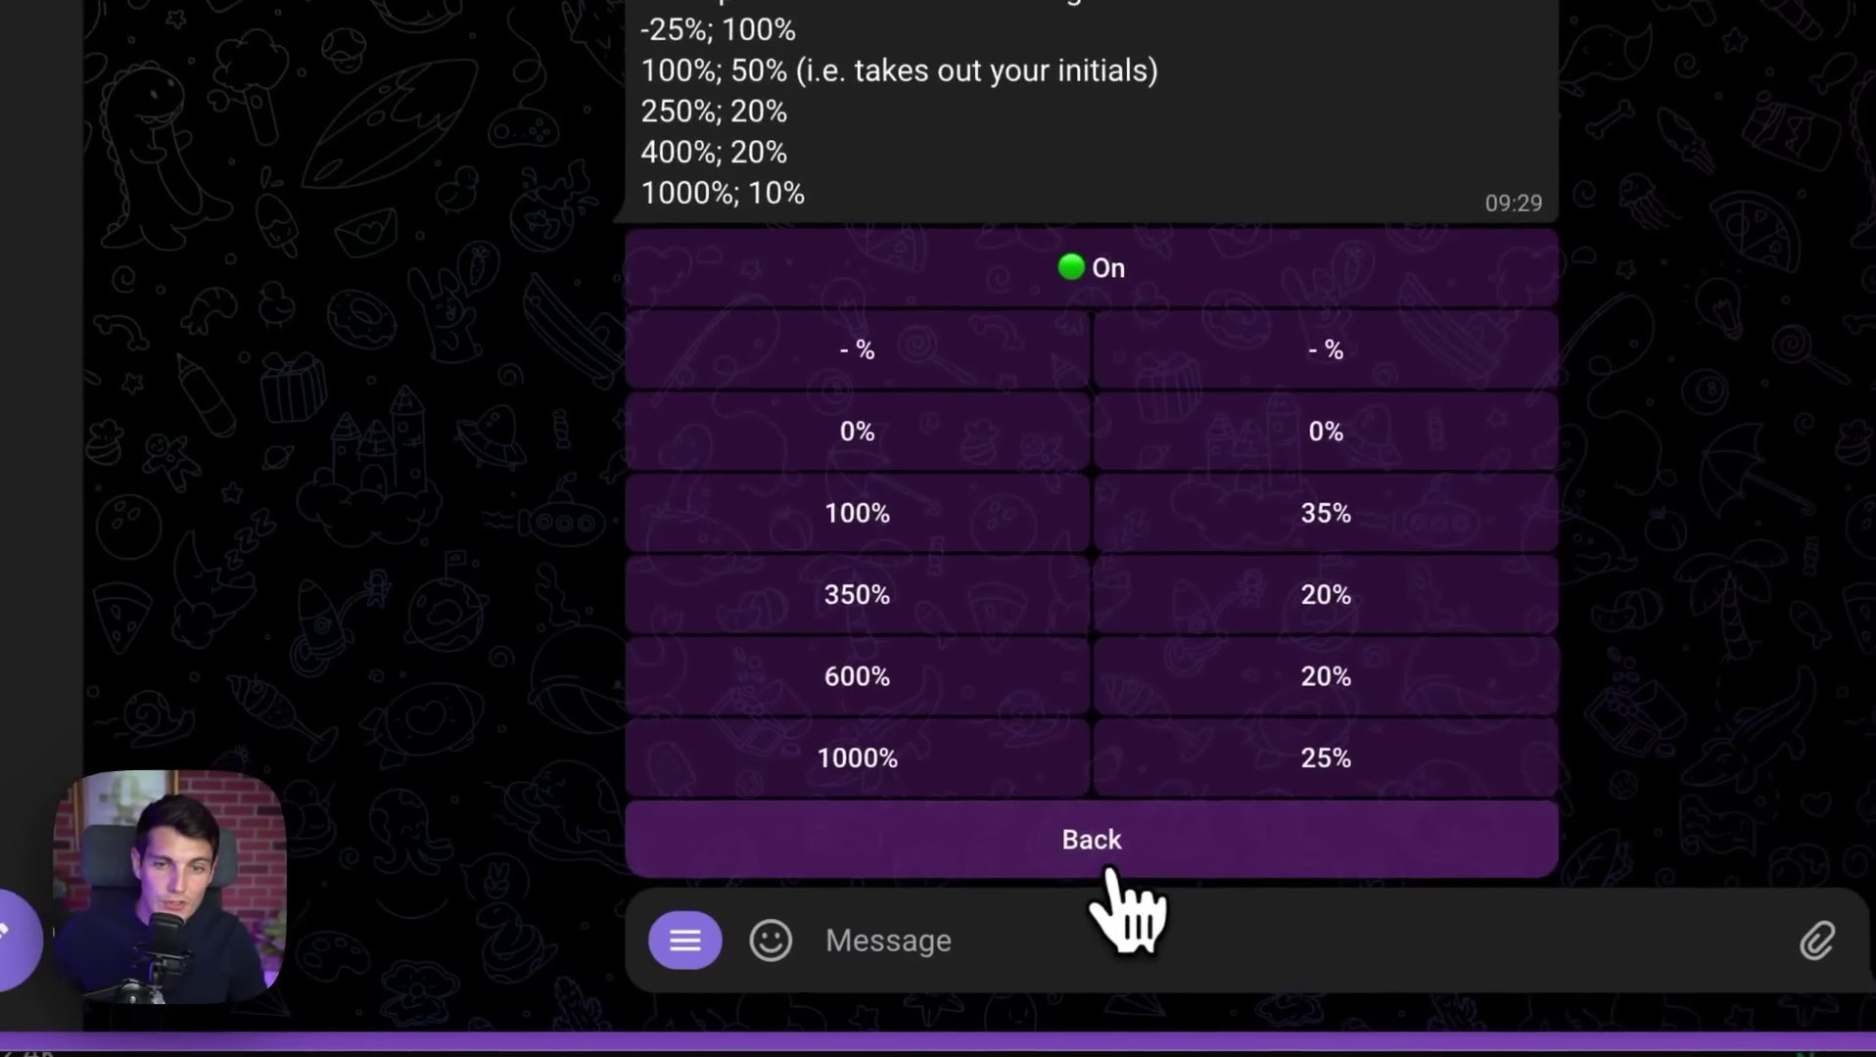
{"action": "left_click", "coordinate": [1115, 877]}
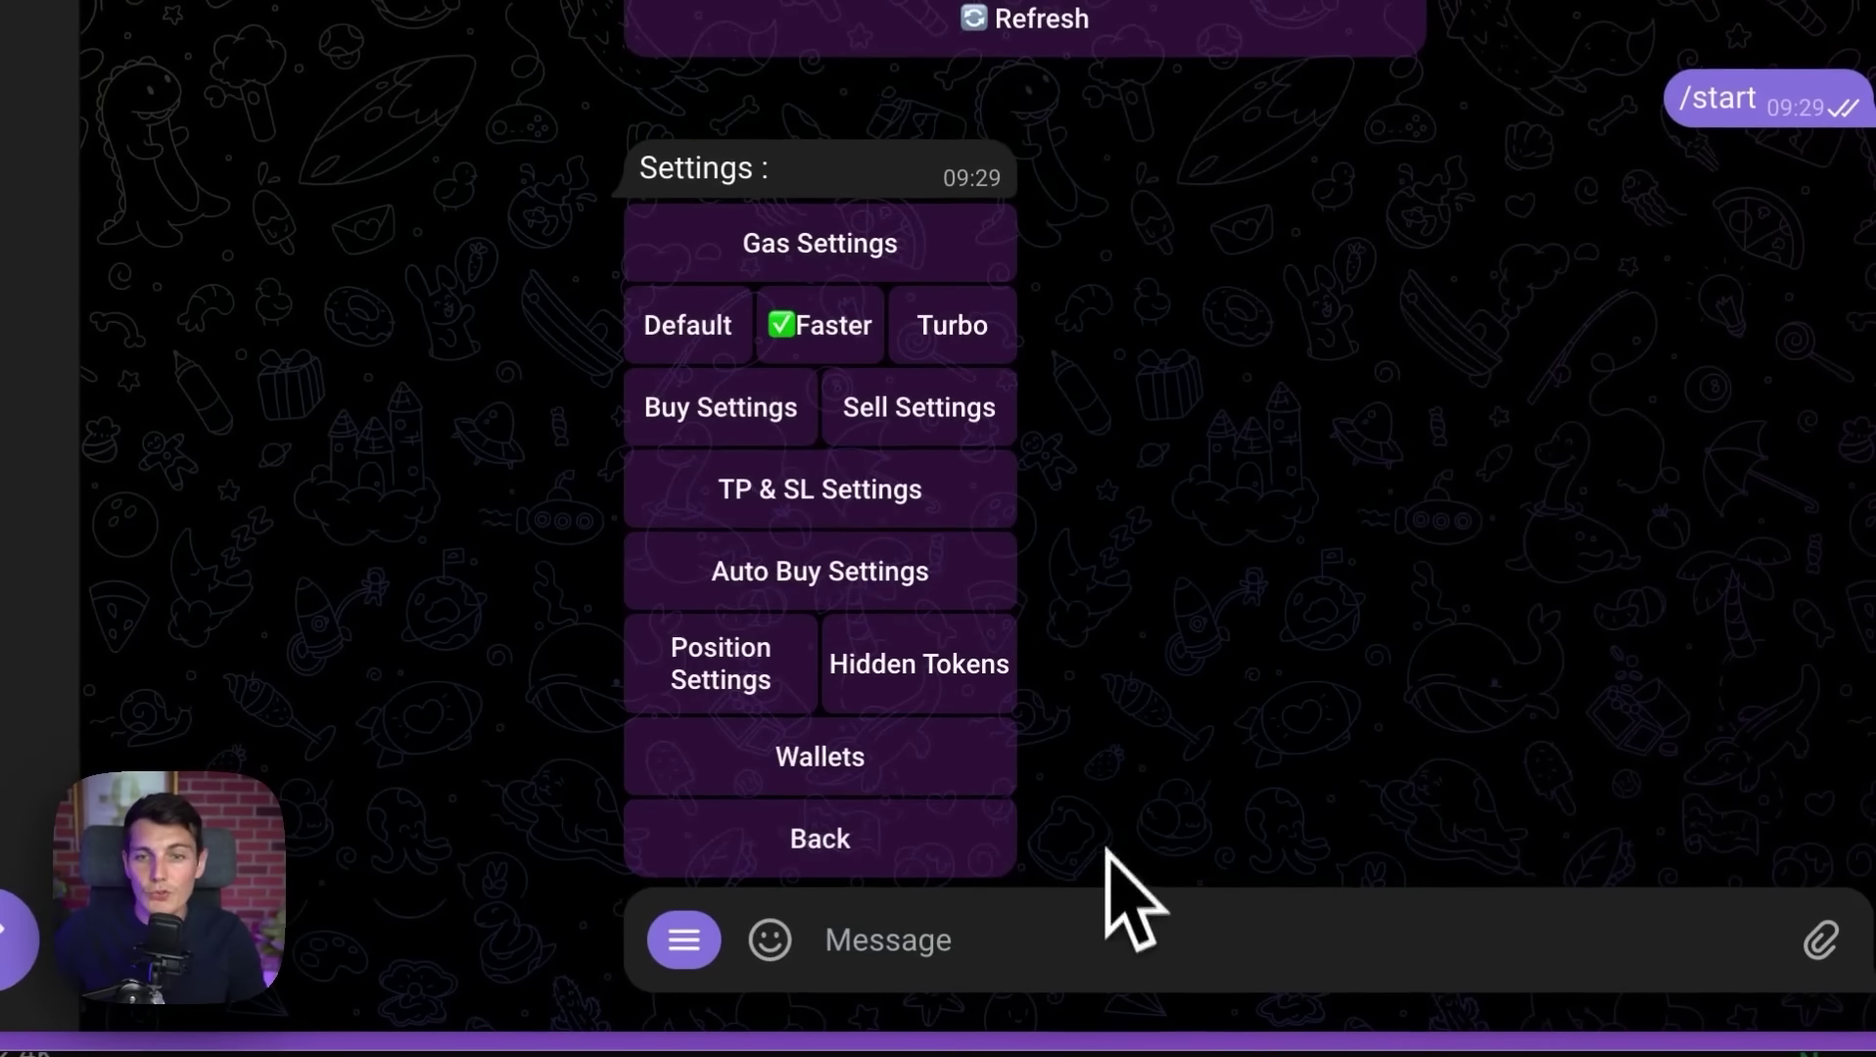
{"action": "left_click", "coordinate": [803, 845]}
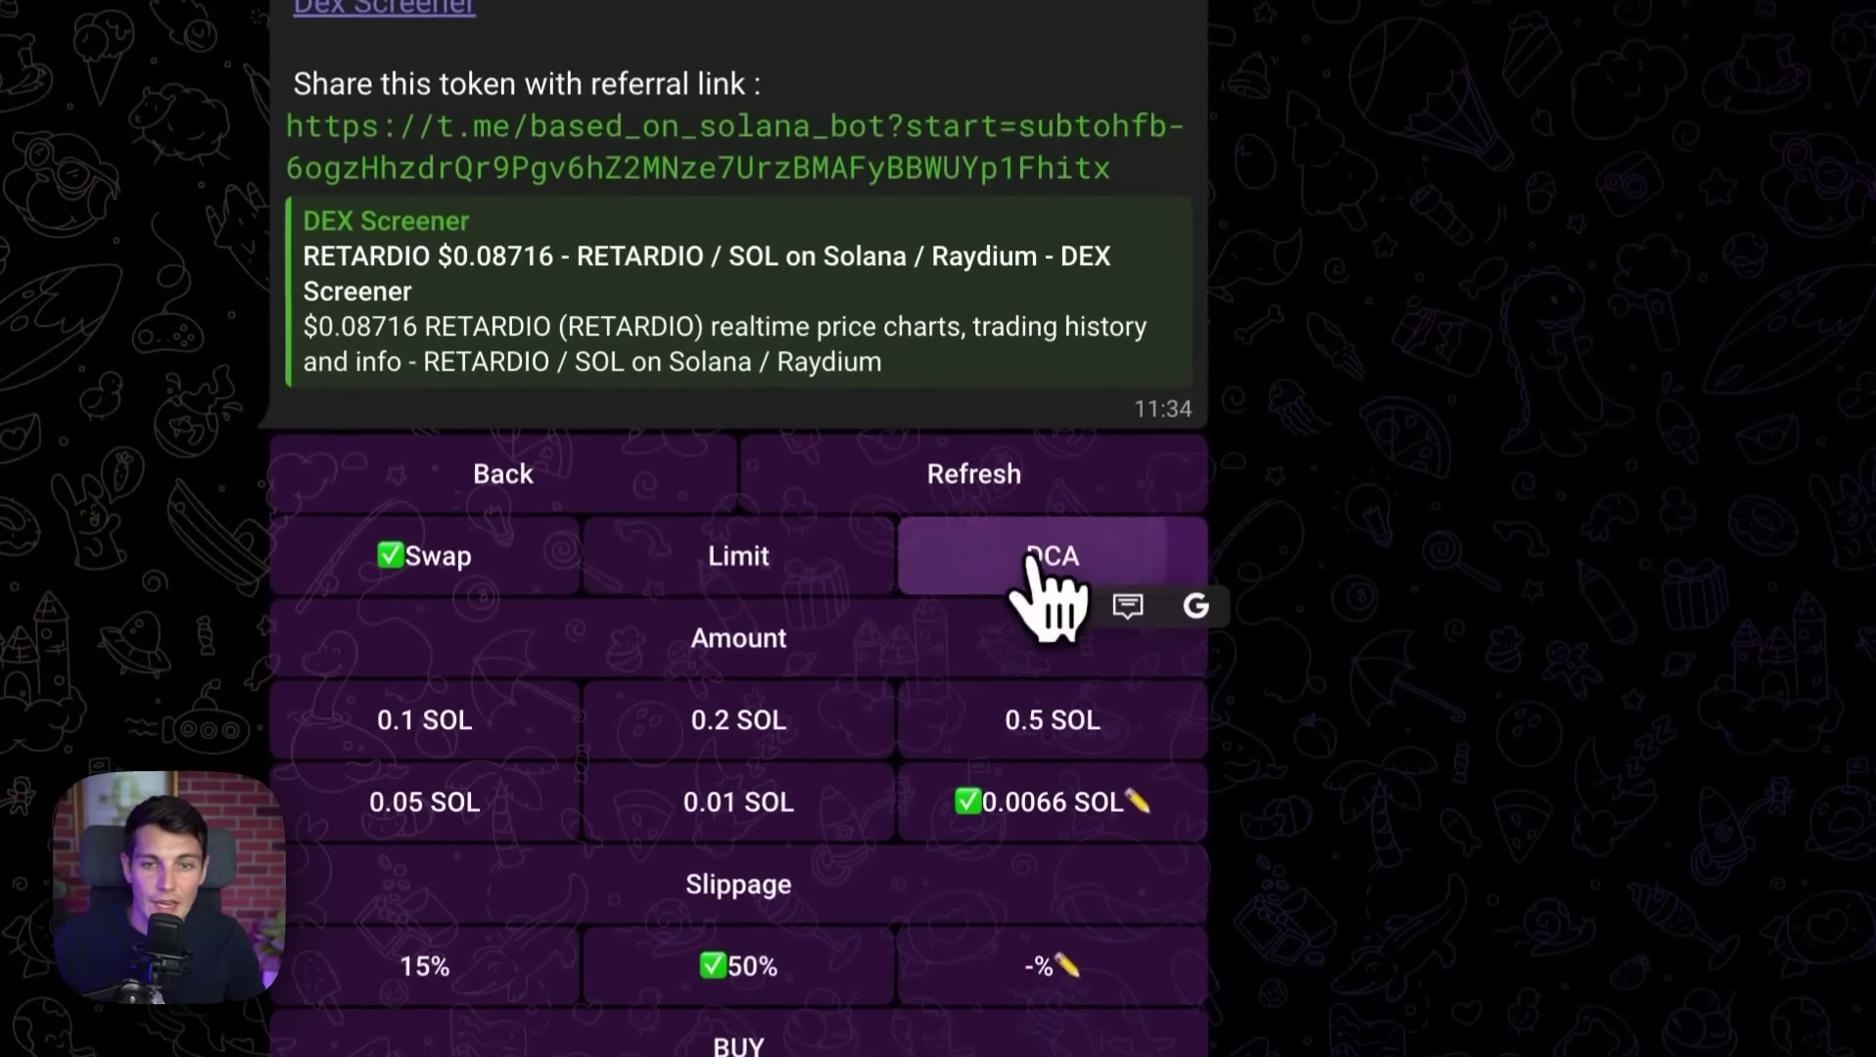
Switch the RETARDIO trade panel's order type from Swap to DCA
{"action": "left_click", "coordinate": [1033, 554]}
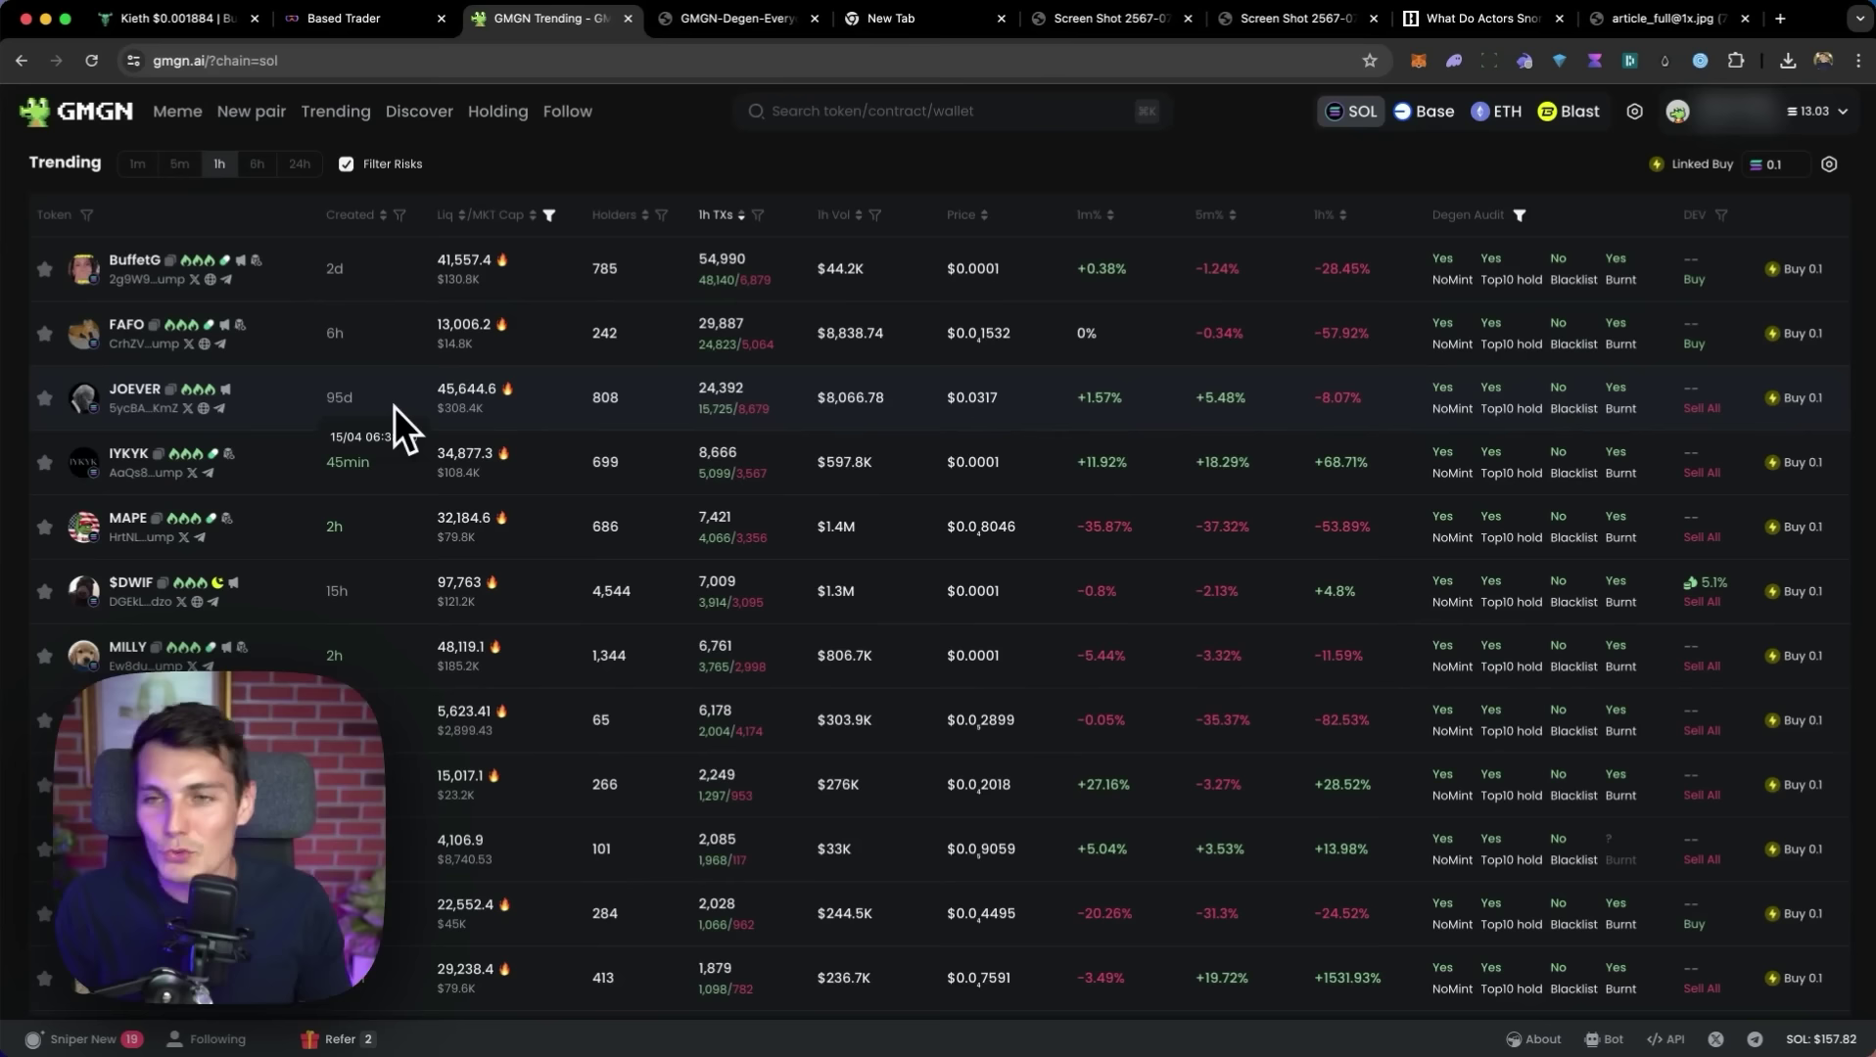
{"action": "scroll", "coordinate": [334, 505], "scroll_direction": "down", "scroll_amount": 1}
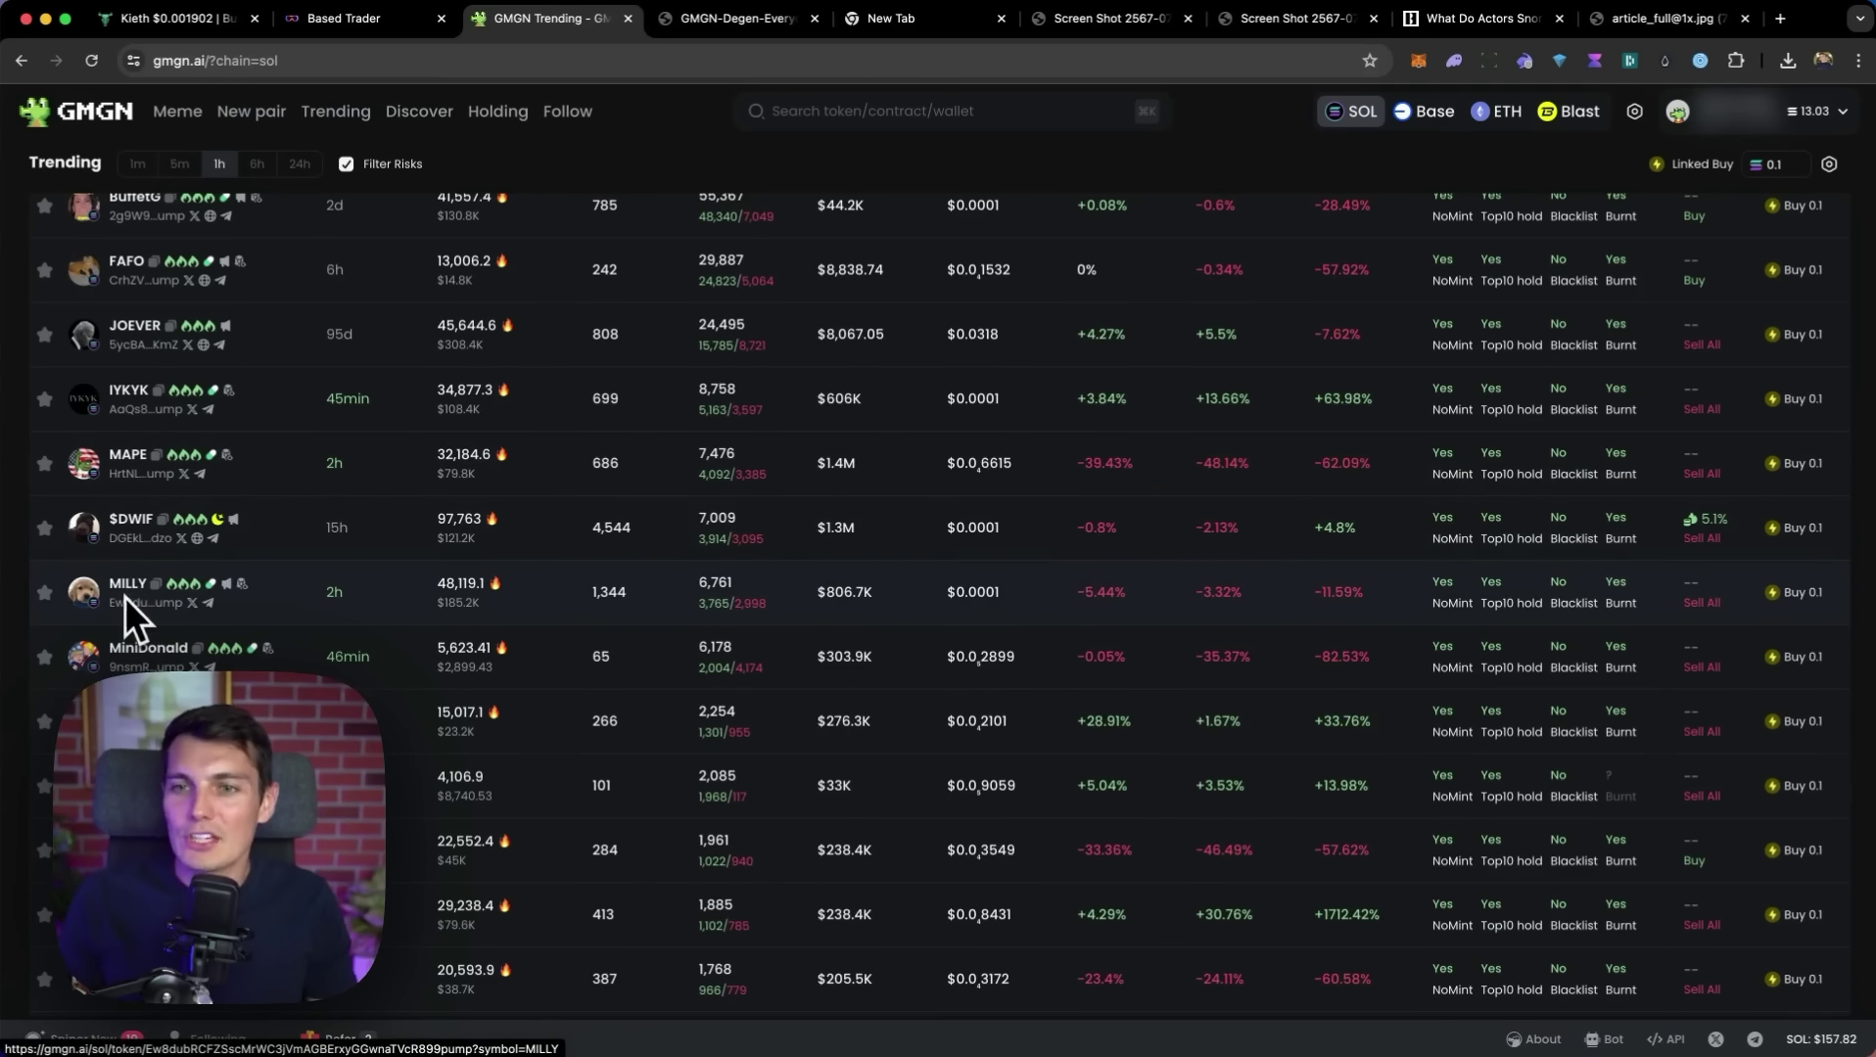
{"action": "scroll", "coordinate": [1202, 396], "scroll_direction": "up", "scroll_amount": 1}
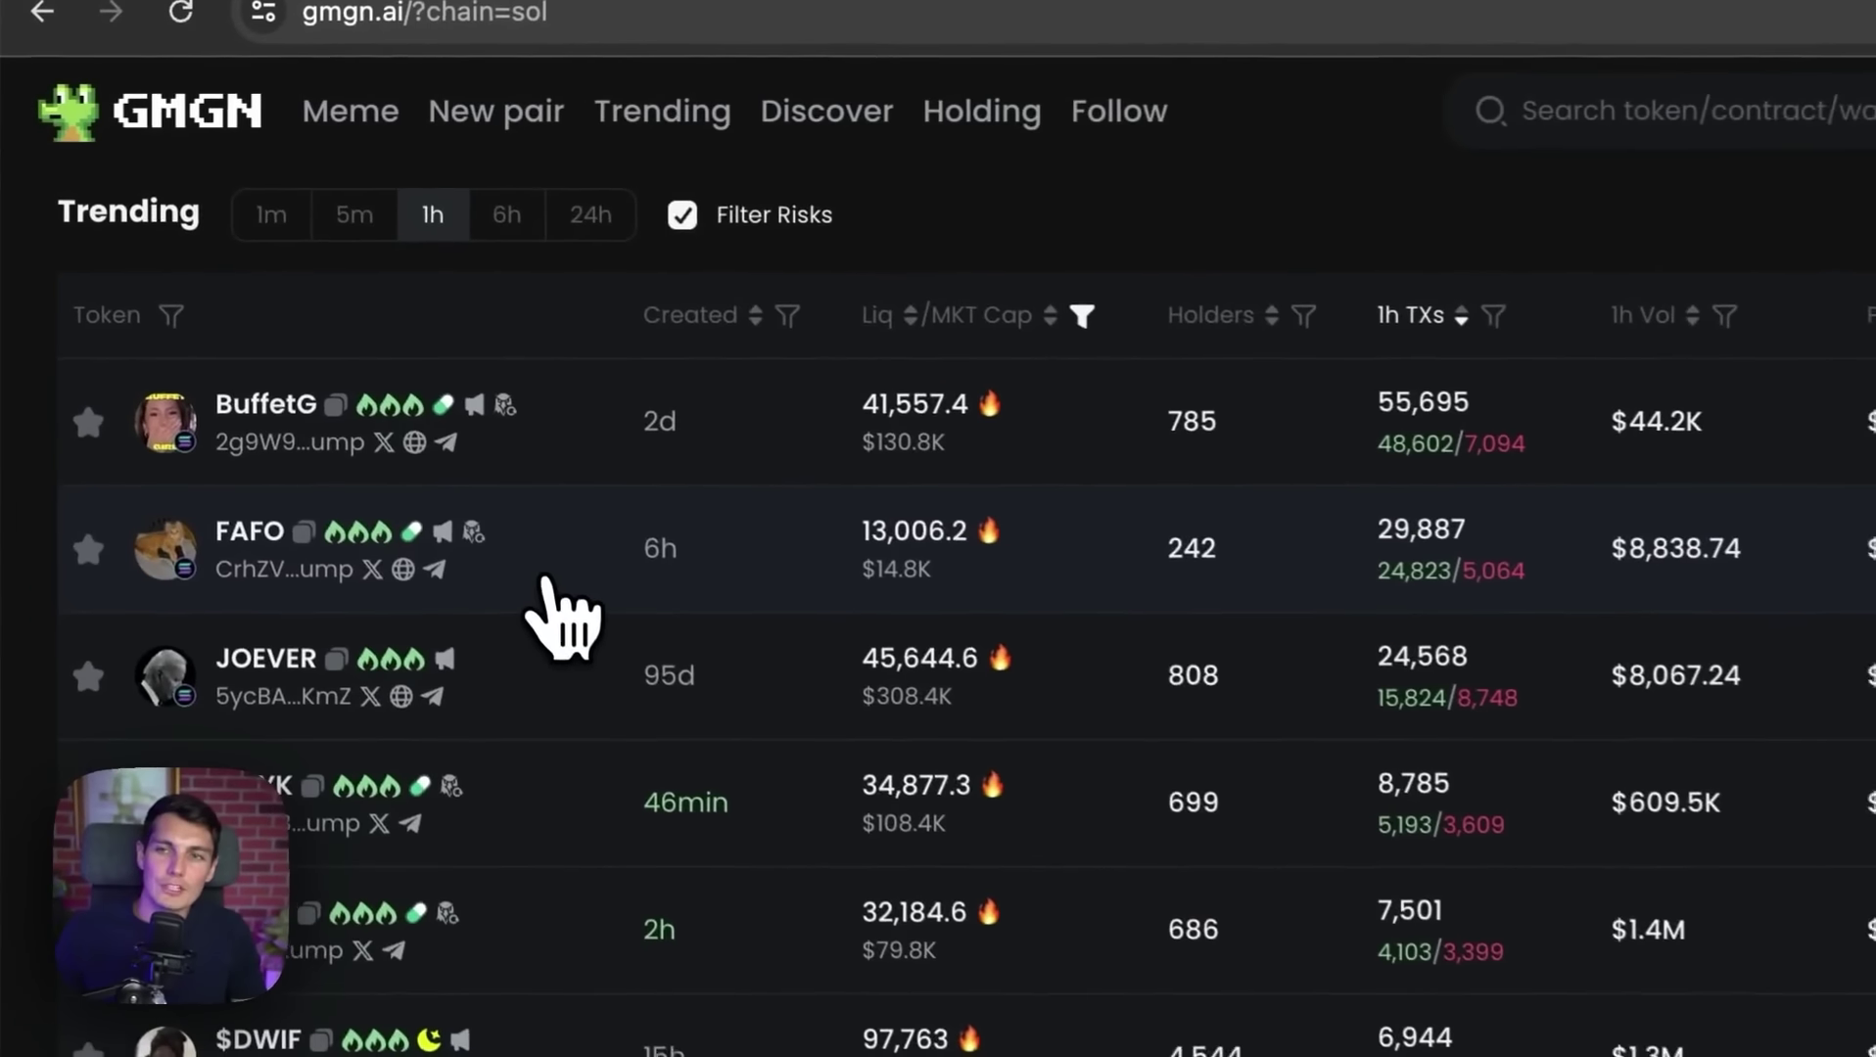
{"action": "left_click", "coordinate": [484, 527]}
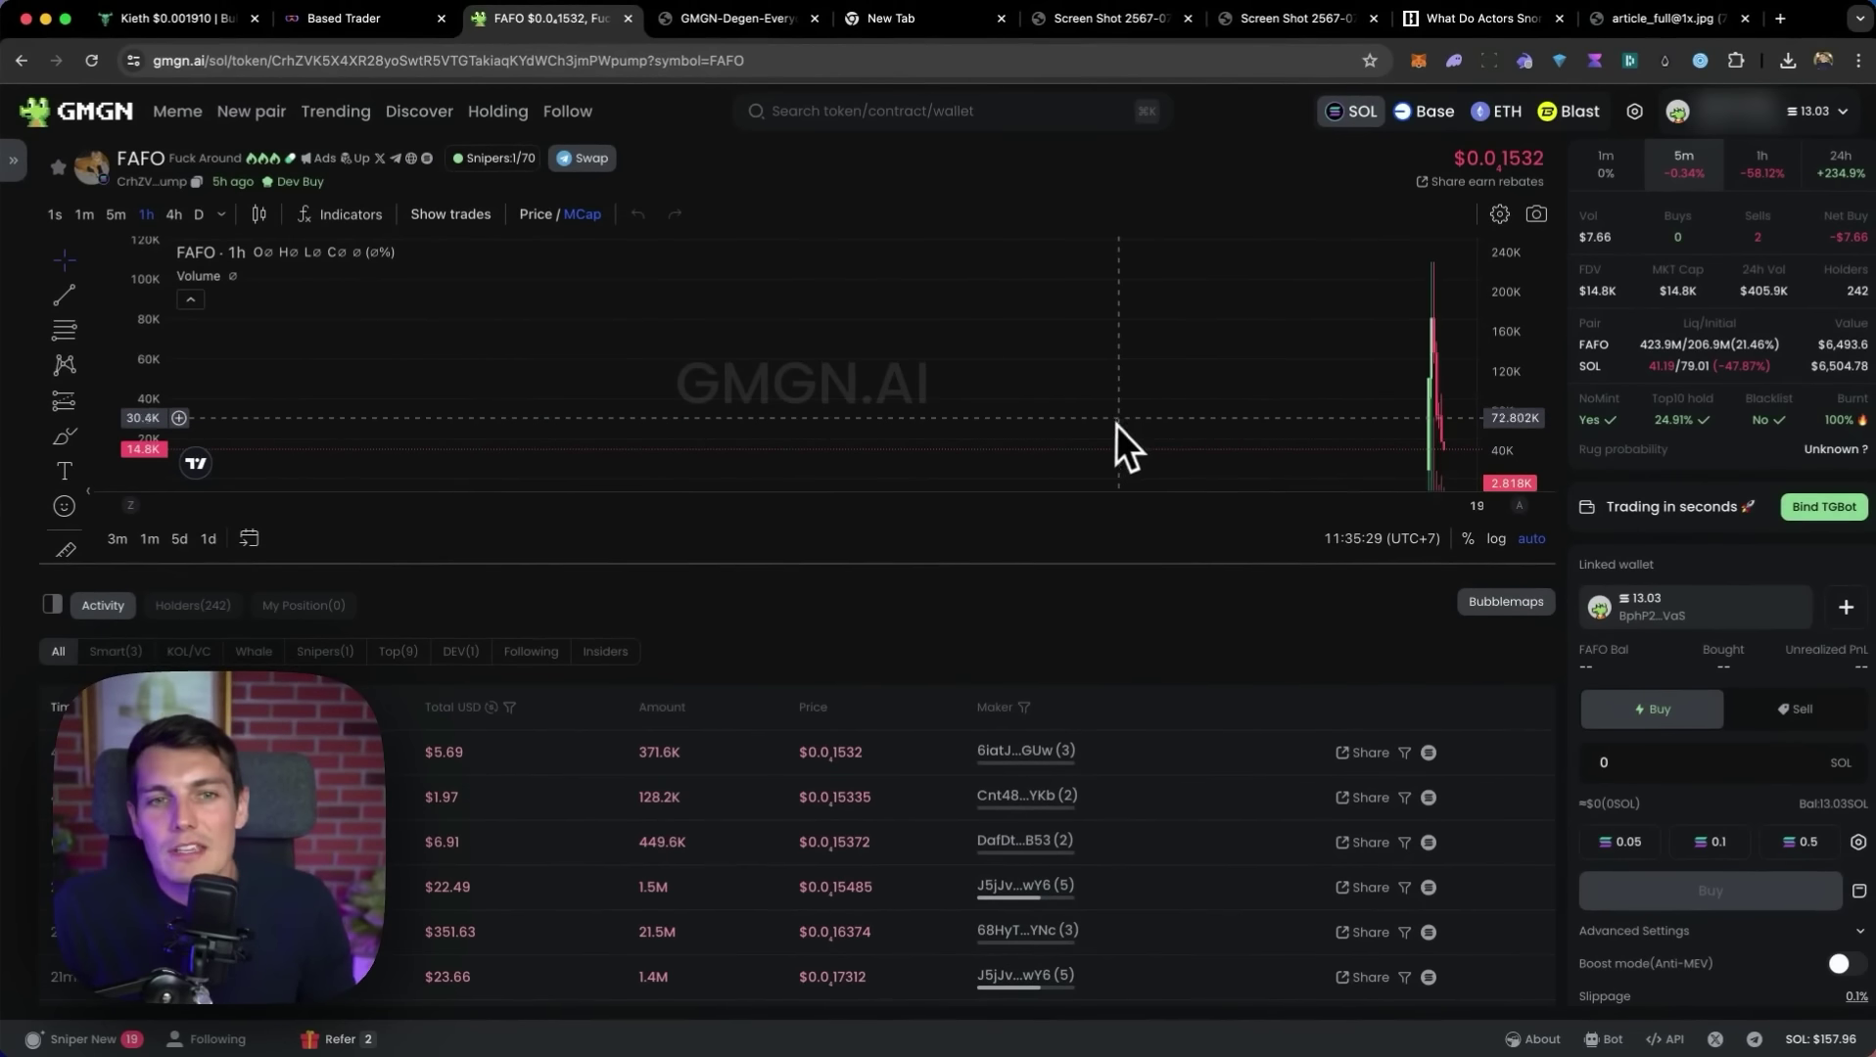
{"action": "scroll", "coordinate": [1118, 443], "scroll_direction": "up", "scroll_amount": 2}
{"action": "scroll", "coordinate": [1118, 443], "scroll_direction": "up", "scroll_amount": 3}
{"action": "scroll", "coordinate": [1118, 444], "scroll_direction": "up", "scroll_amount": 3}
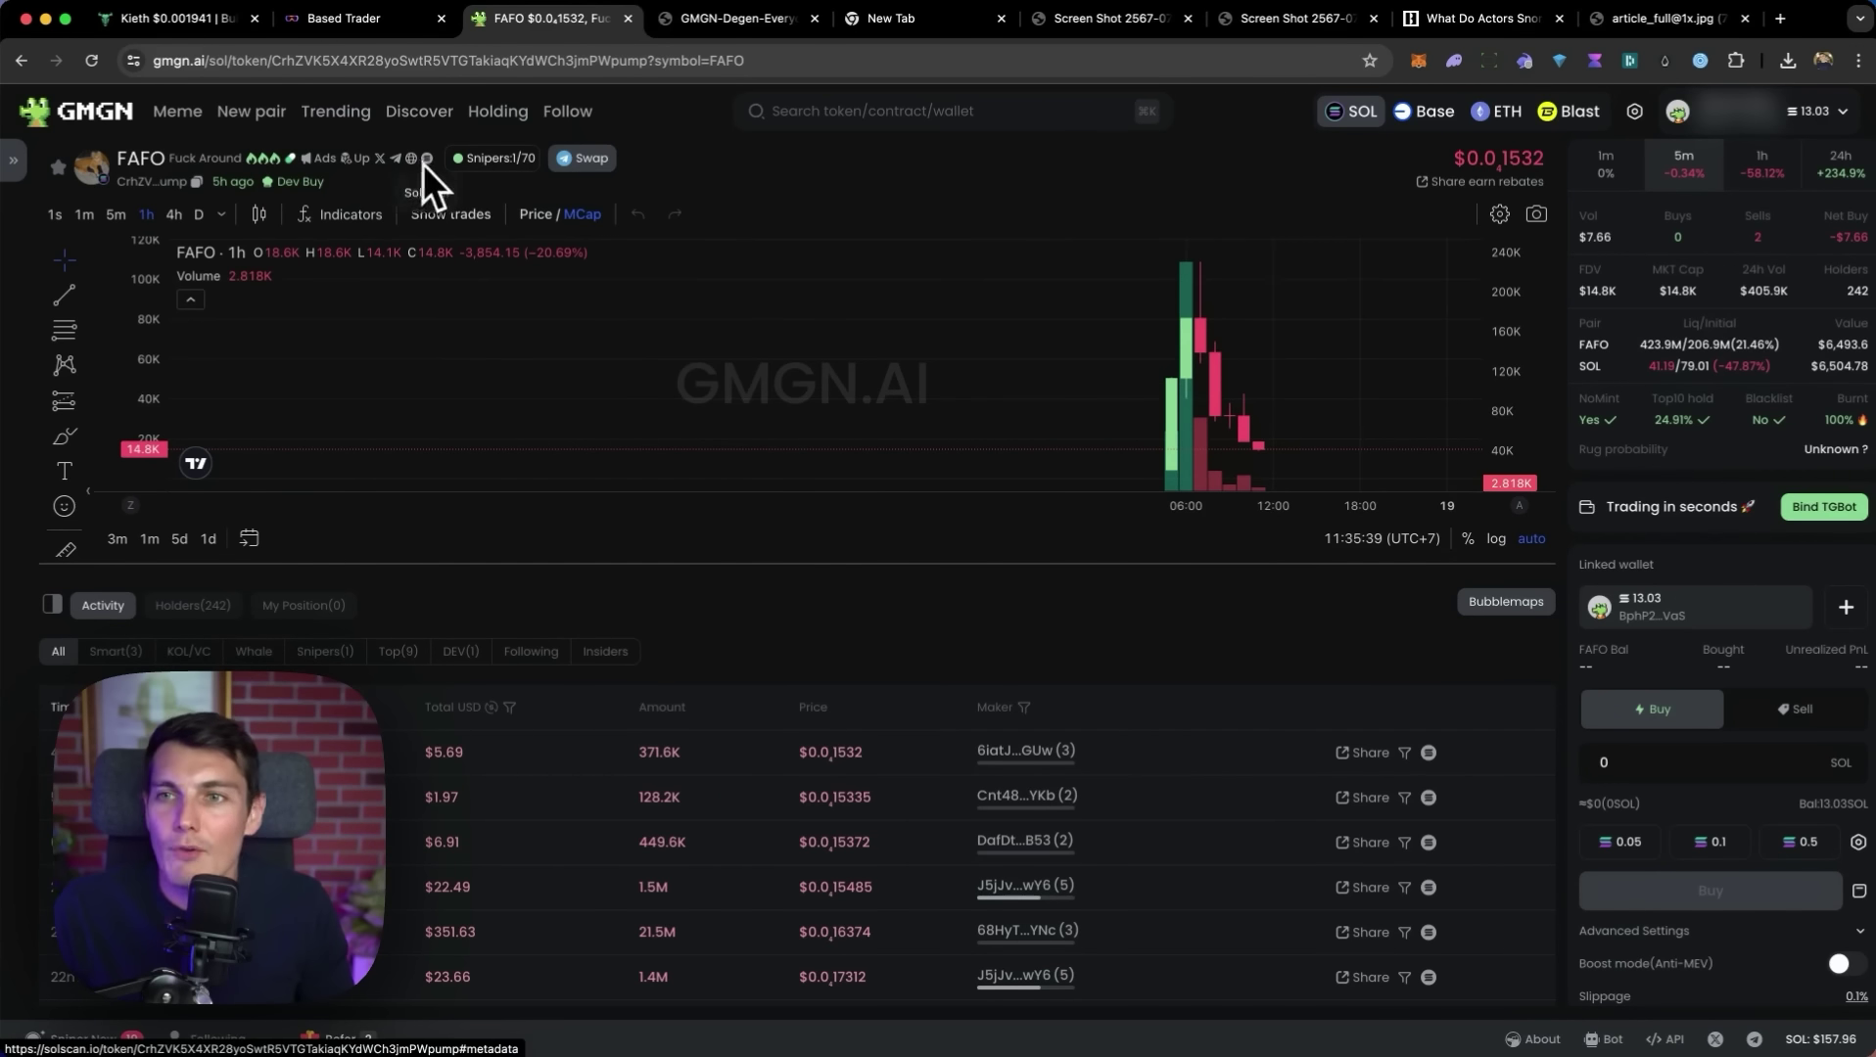
{"action": "scroll", "coordinate": [1173, 410], "scroll_direction": "up", "scroll_amount": 2}
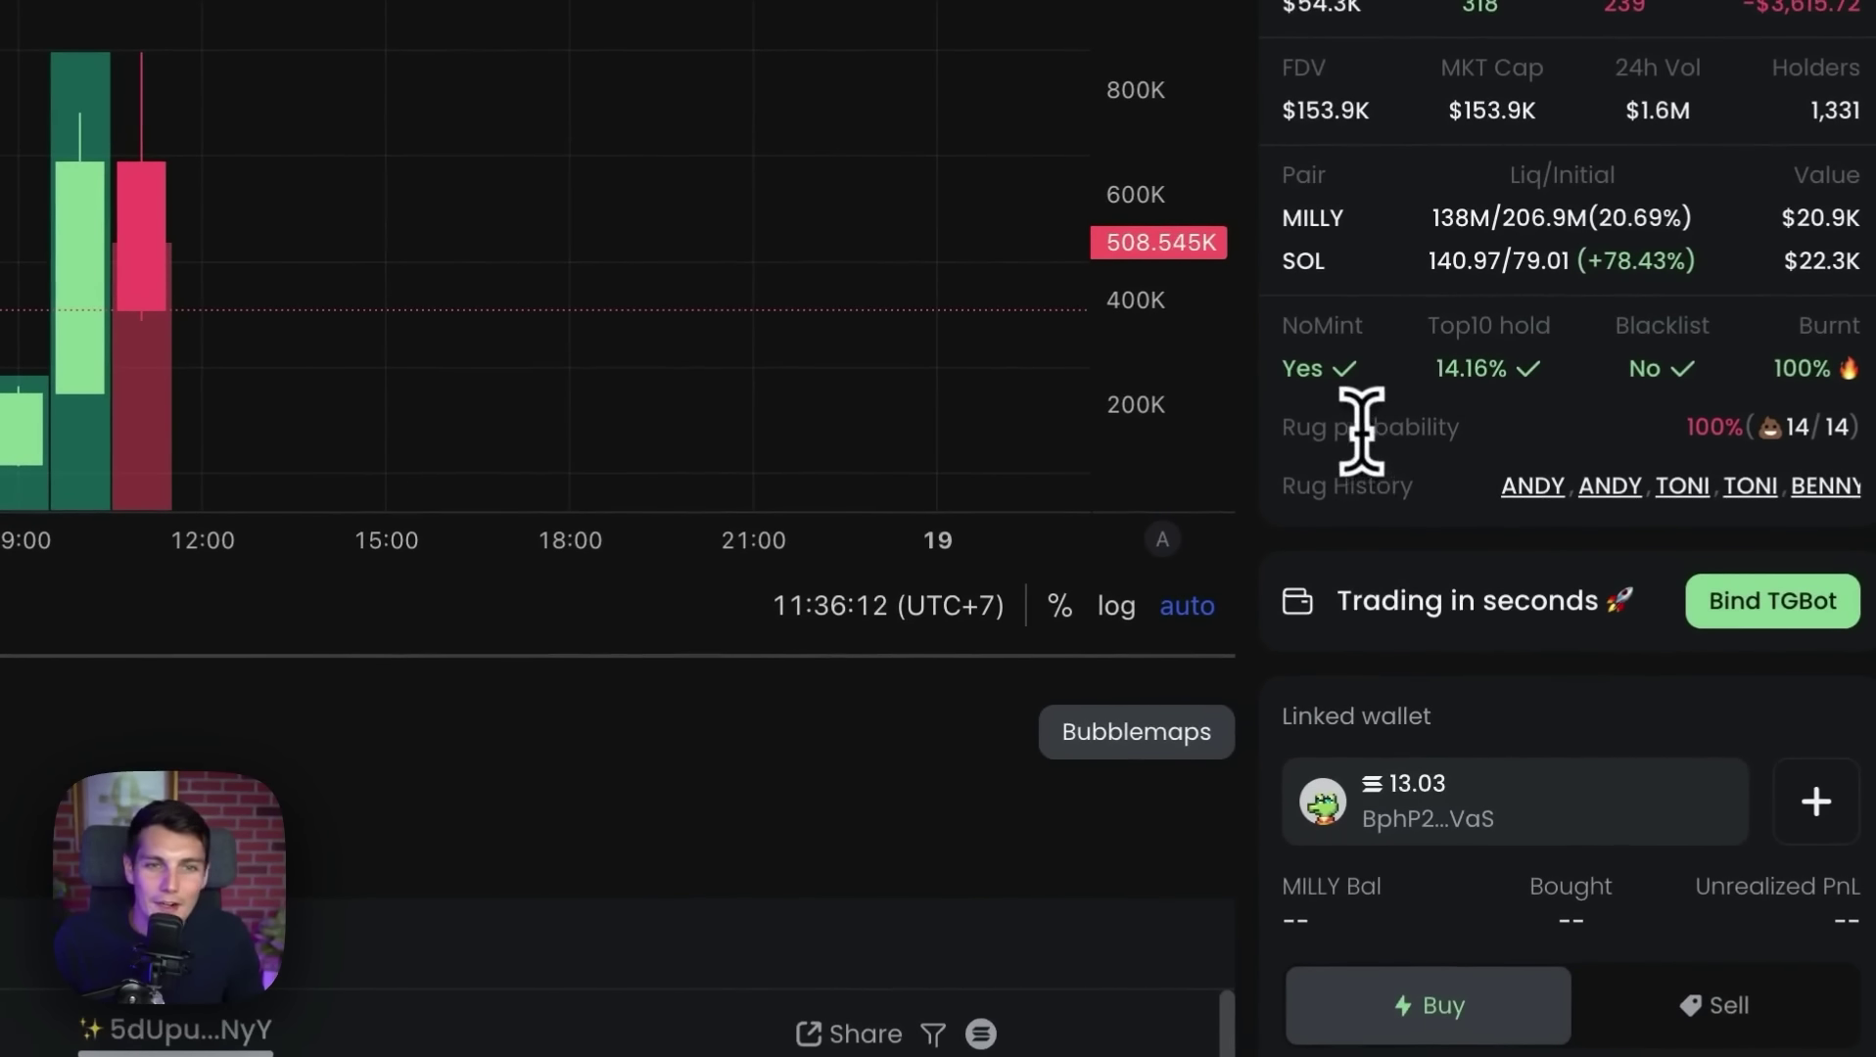
Highlight MILLY's 100% rug probability, then open the developer's earlier rugged tokens
{"action": "left_click_drag", "start_coordinate": [1354, 426], "coordinate": [1613, 493]}
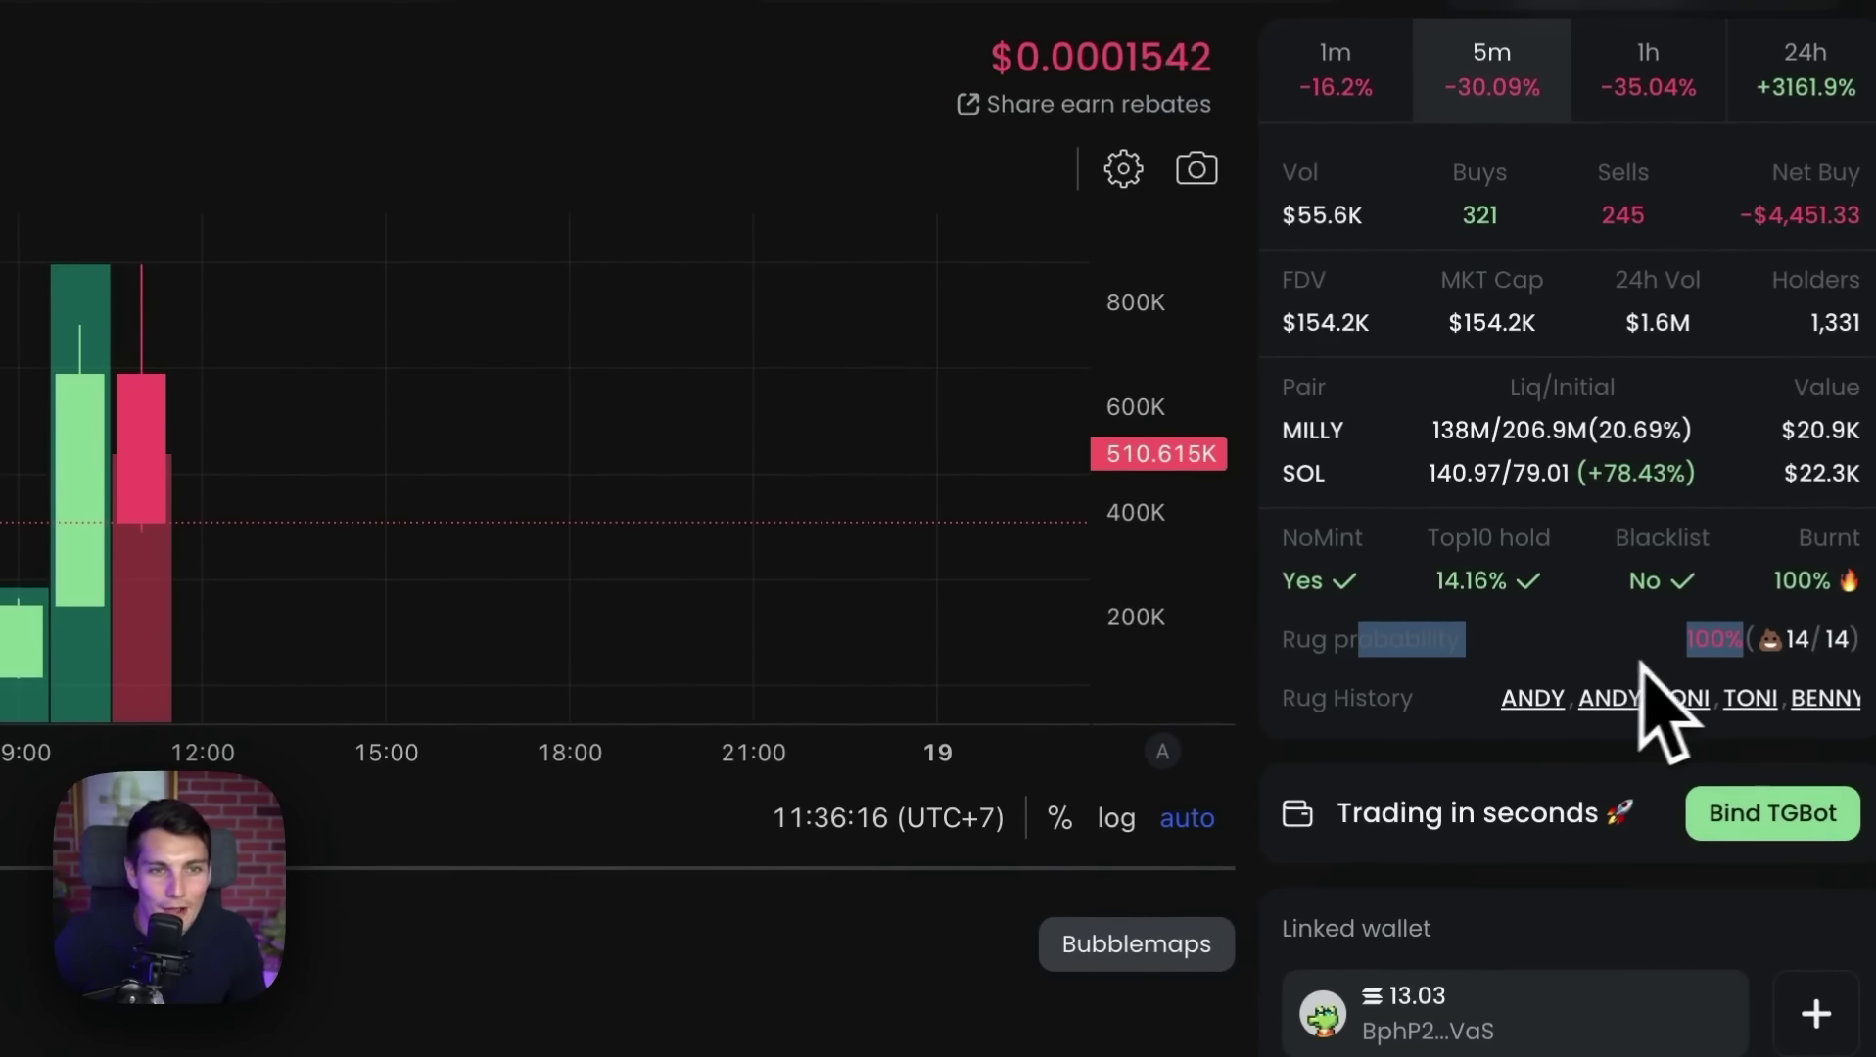
{"action": "left_click", "coordinate": [1803, 638]}
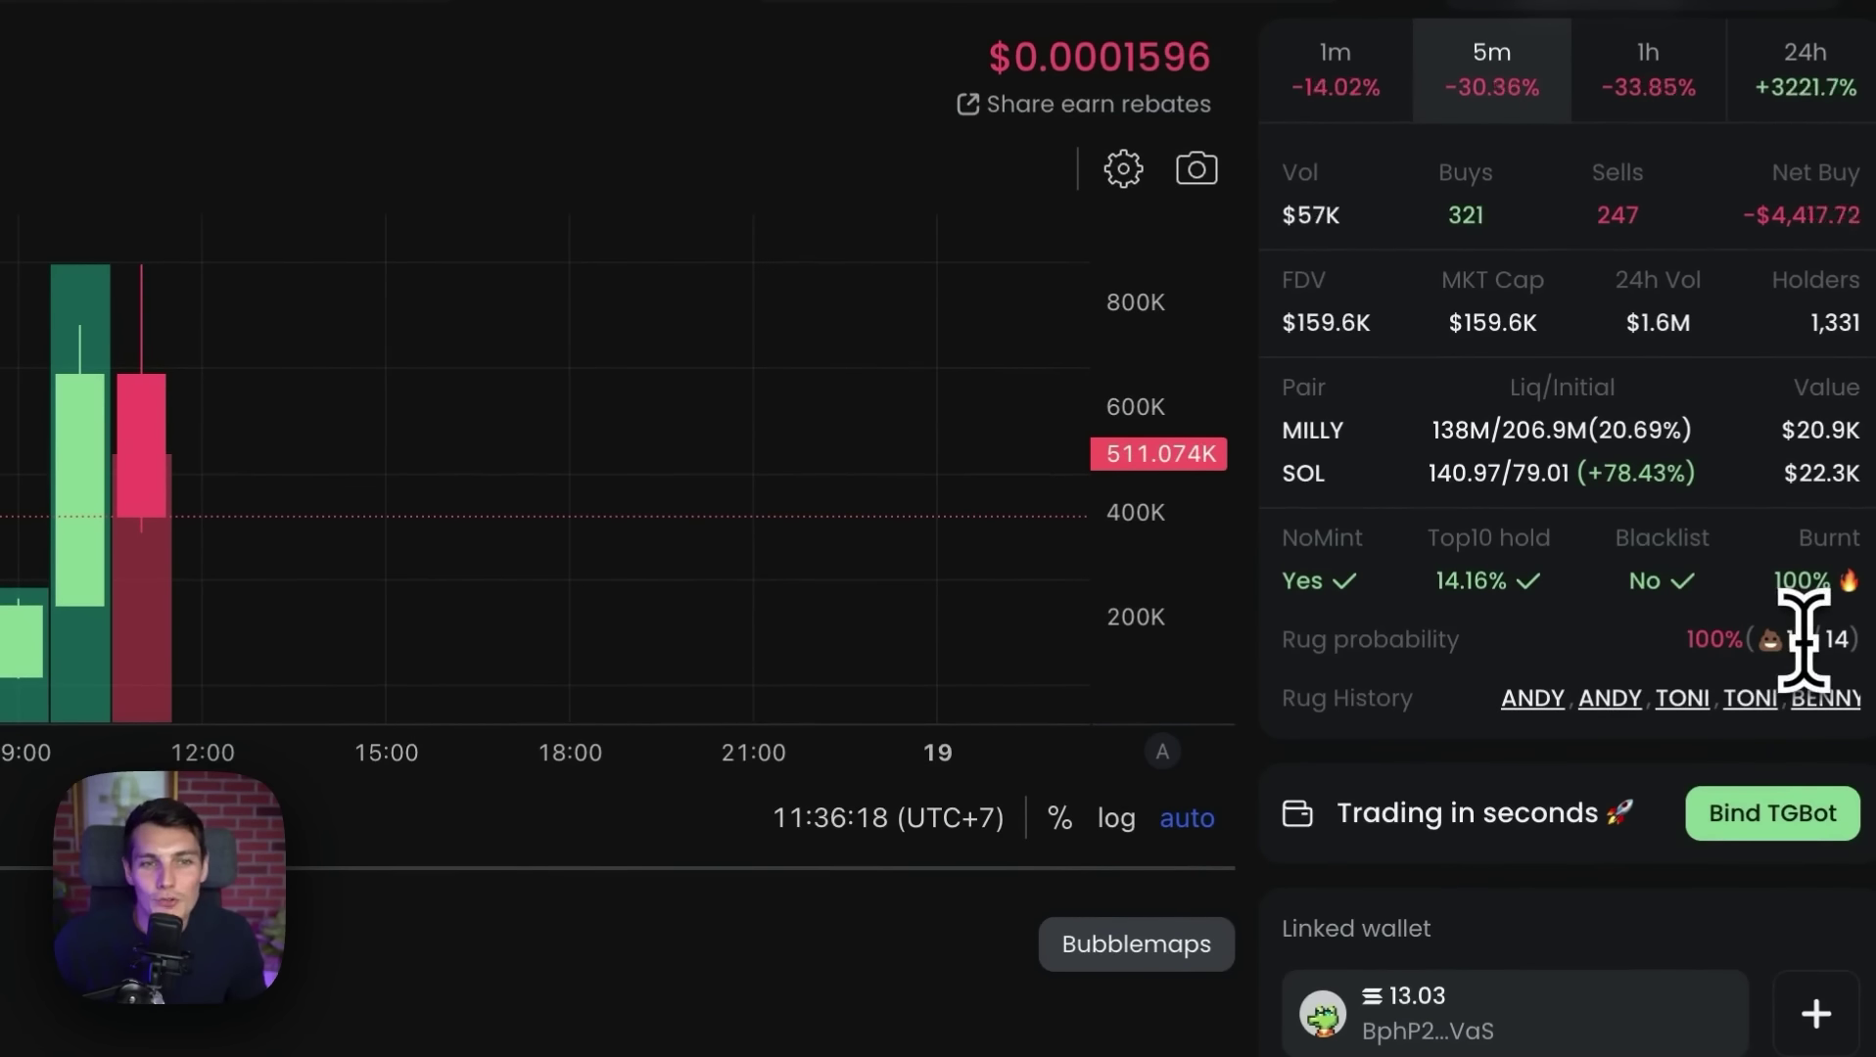
{"action": "left_click", "coordinate": [1530, 699]}
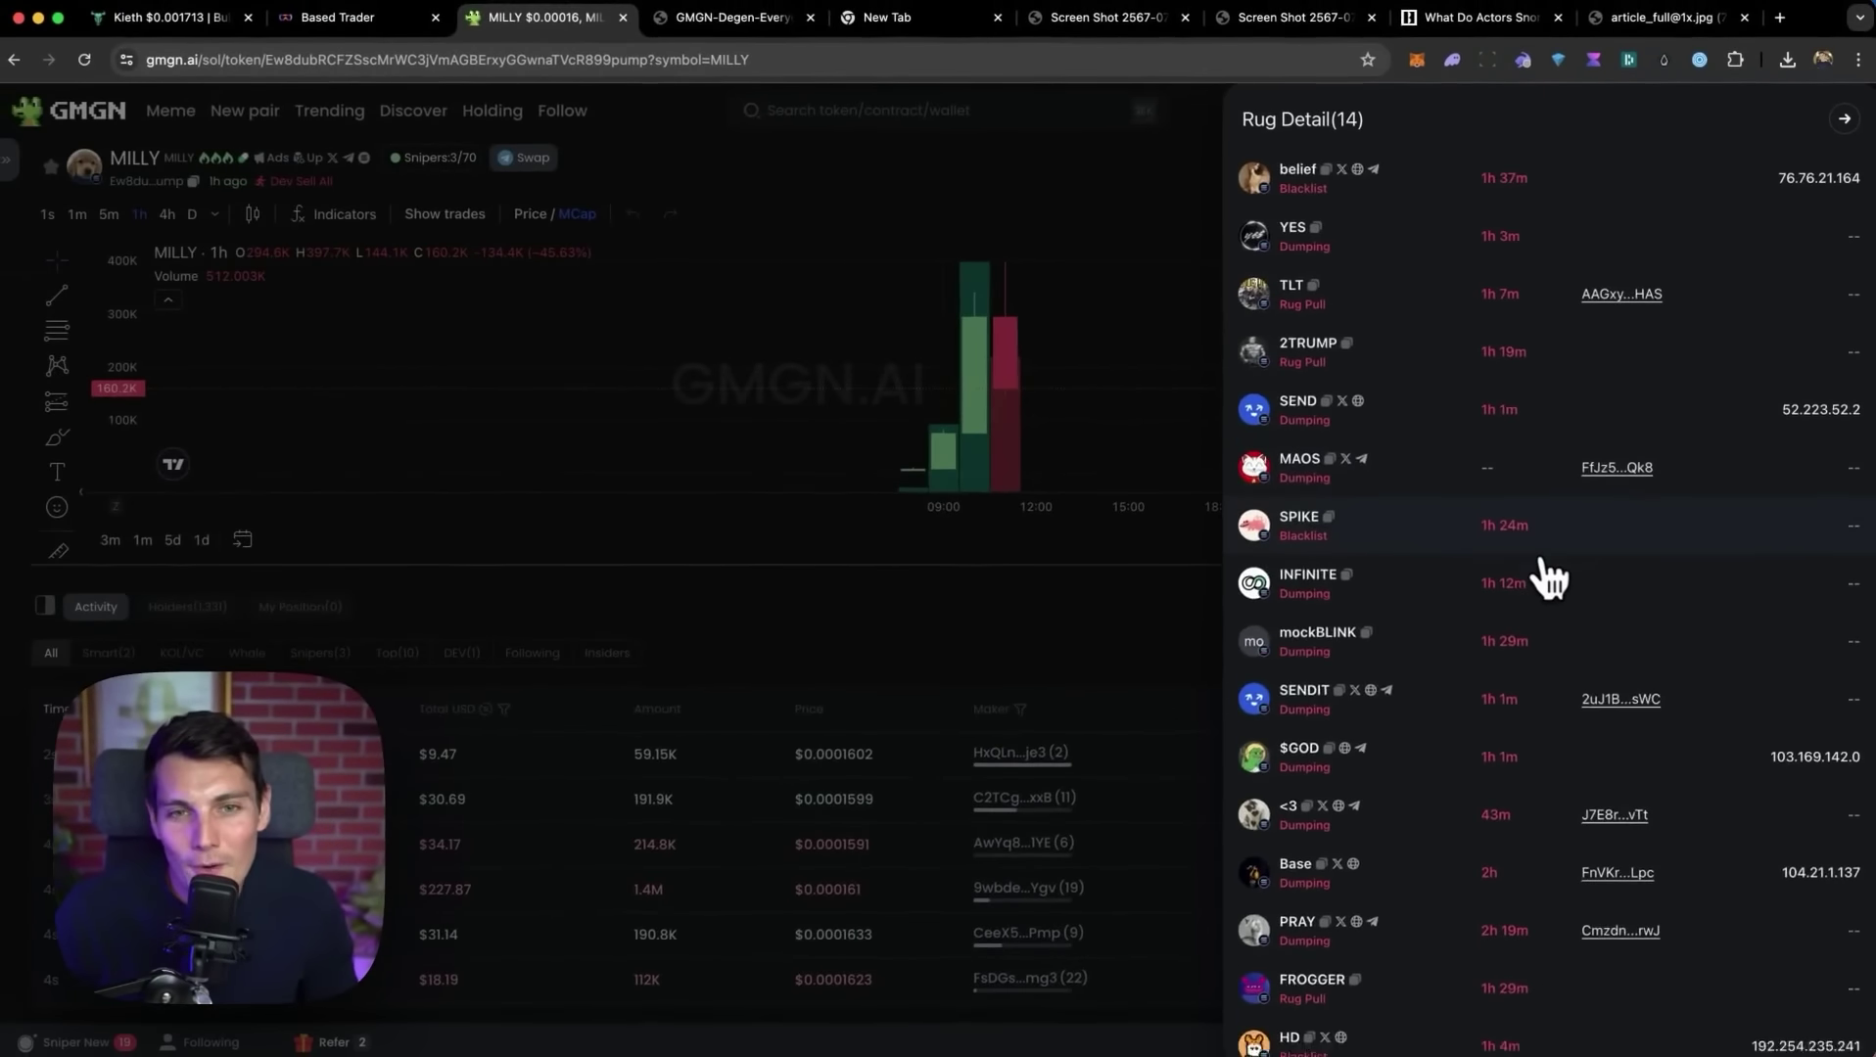
{"action": "scroll", "coordinate": [1549, 576], "scroll_direction": "down", "scroll_amount": 3}
{"action": "scroll", "coordinate": [1549, 576], "scroll_direction": "down", "scroll_amount": 5}
{"action": "scroll", "coordinate": [1549, 576], "scroll_direction": "down", "scroll_amount": 5}
{"action": "scroll", "coordinate": [1549, 570], "scroll_direction": "down", "scroll_amount": 5}
{"action": "scroll", "coordinate": [1549, 568], "scroll_direction": "down", "scroll_amount": 5}
{"action": "scroll", "coordinate": [1549, 561], "scroll_direction": "down", "scroll_amount": 5}
{"action": "scroll", "coordinate": [1539, 557], "scroll_direction": "down", "scroll_amount": 5}
{"action": "scroll", "coordinate": [1534, 553], "scroll_direction": "down", "scroll_amount": 5}
{"action": "scroll", "coordinate": [1527, 542], "scroll_direction": "down", "scroll_amount": 5}
{"action": "scroll", "coordinate": [1451, 520], "scroll_direction": "up", "scroll_amount": 2}
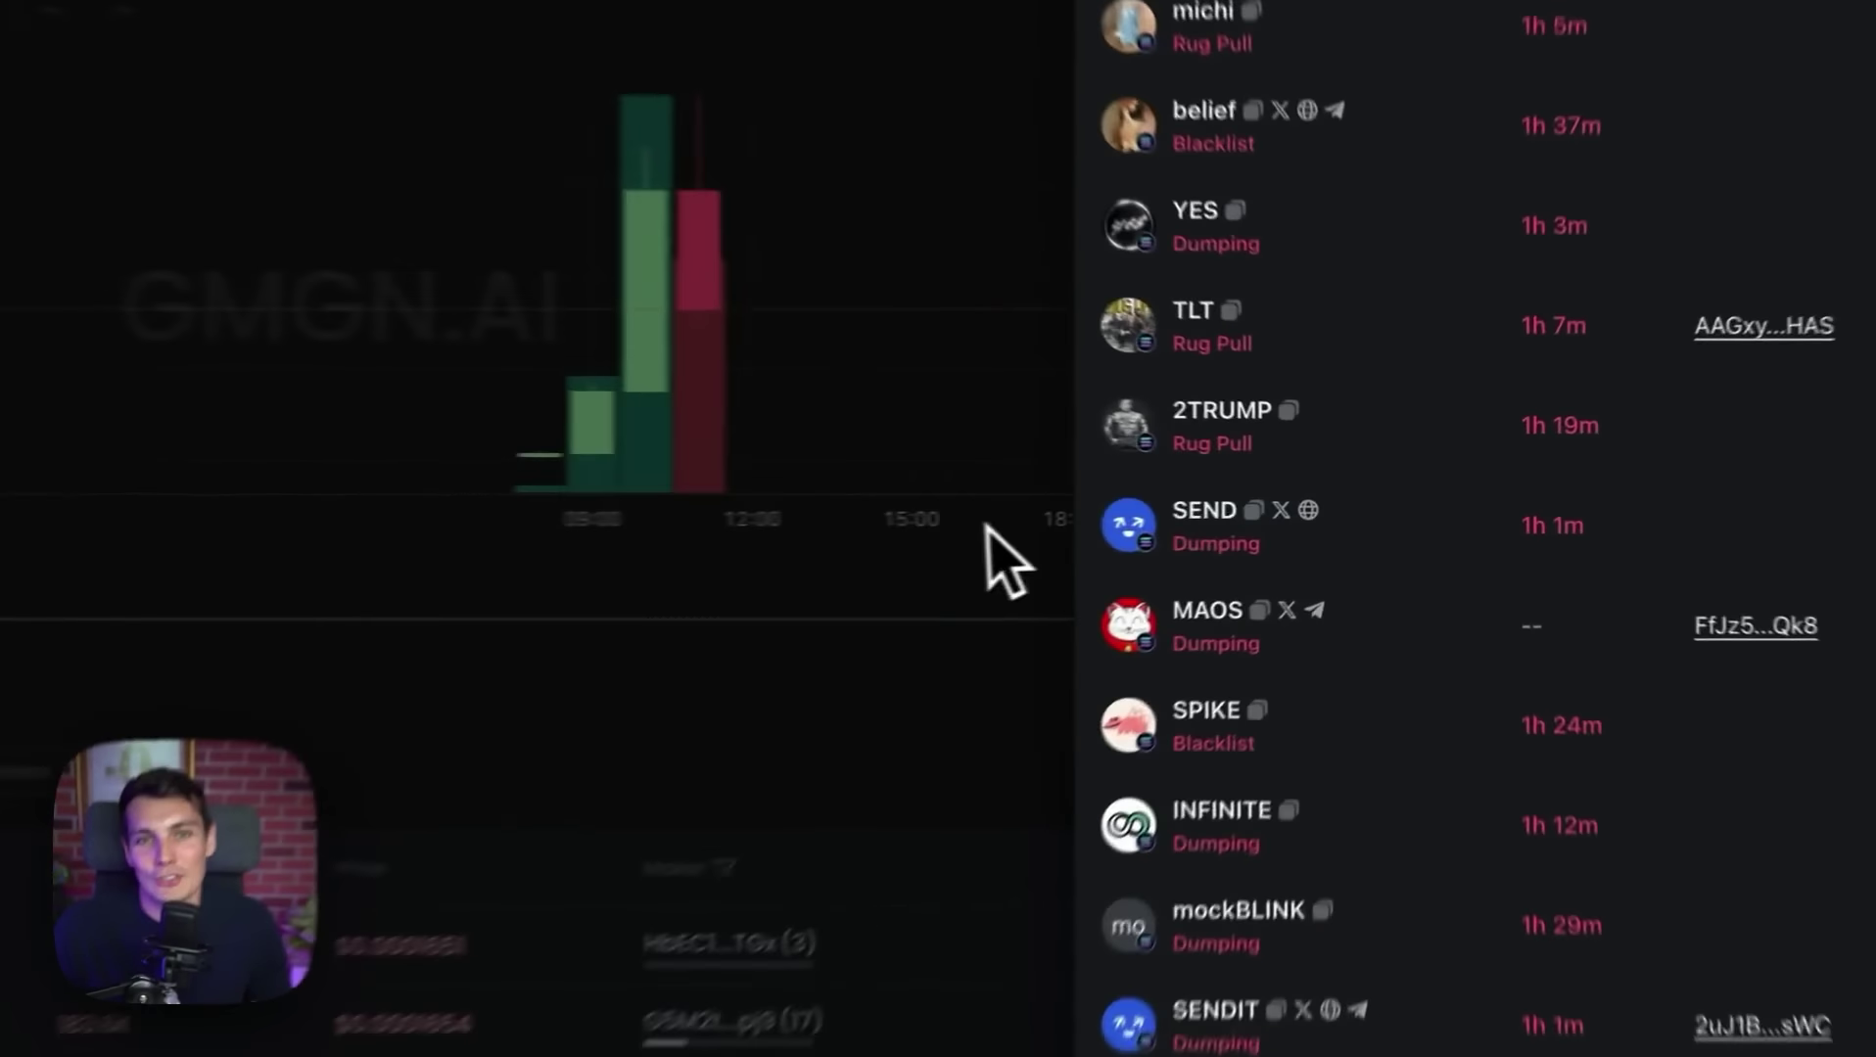
Close the Rug Detail drawer, highlight the Dev Sell All warning, and leave MILLY for Meme
{"action": "left_click", "coordinate": [1180, 516]}
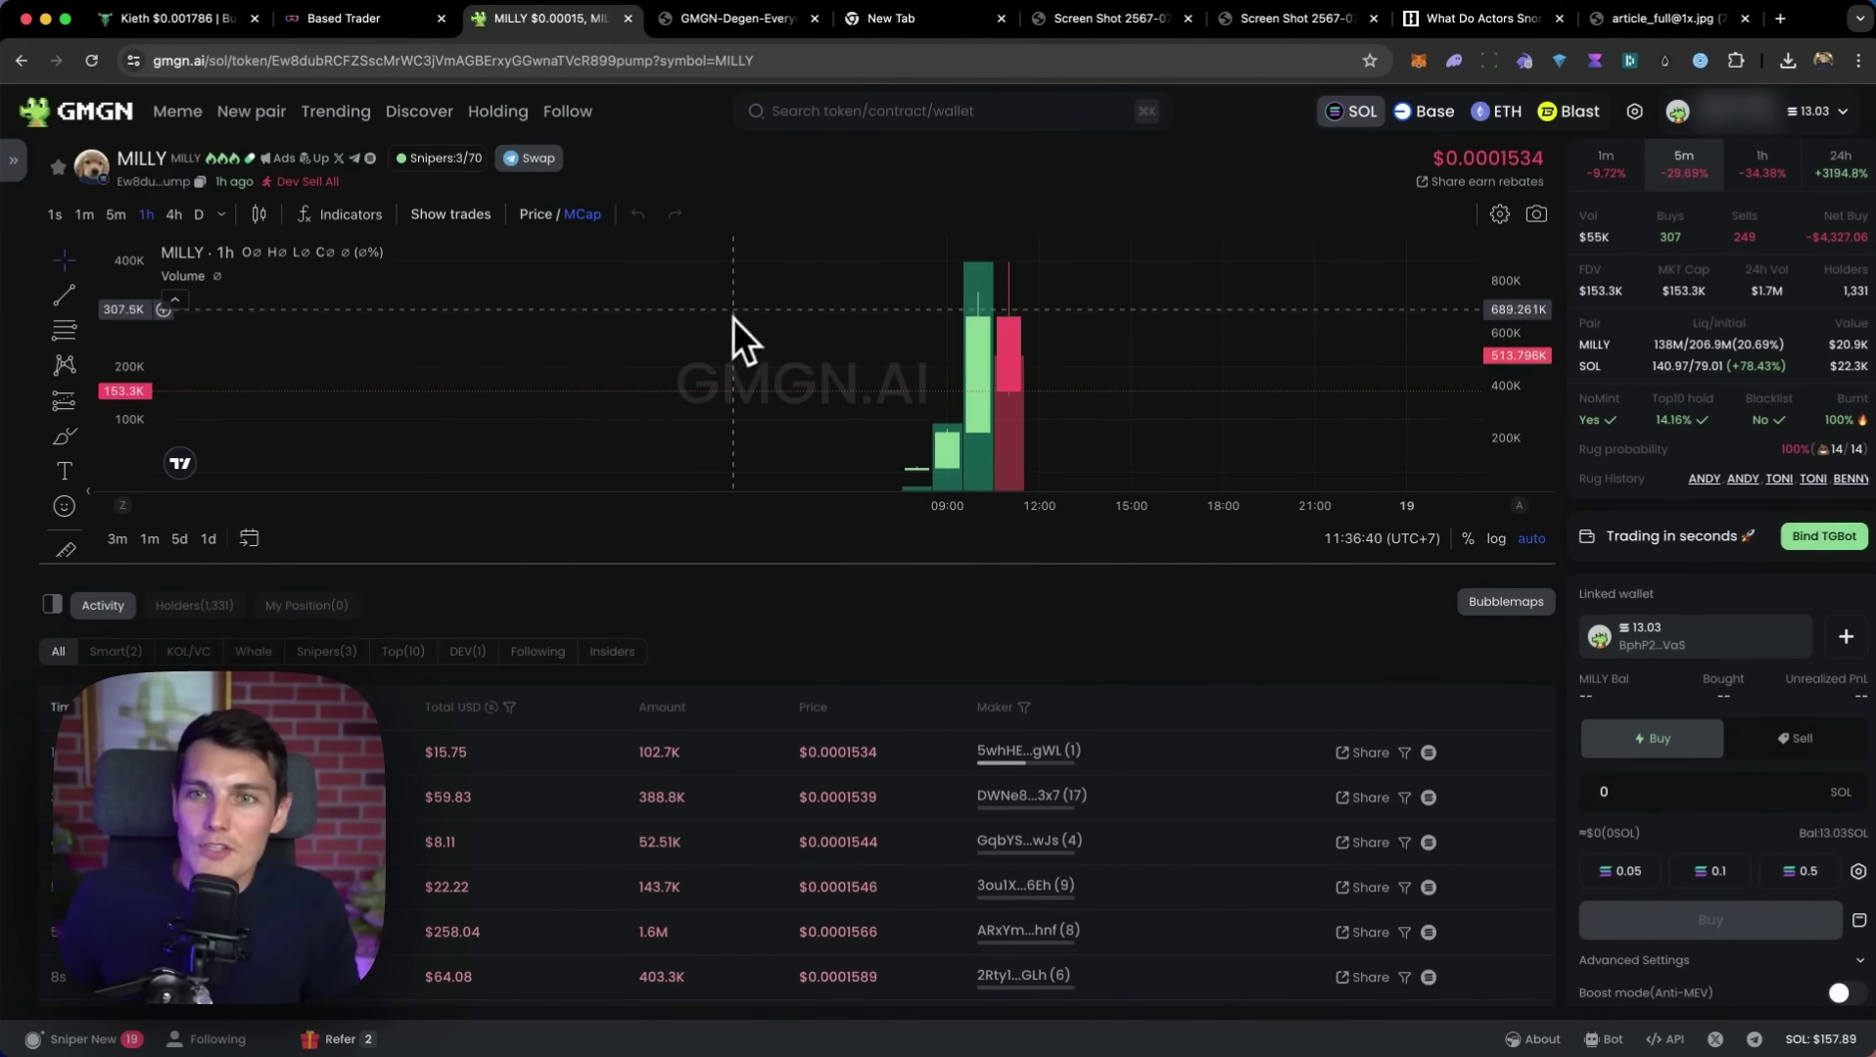
{"action": "left_click_drag", "start_coordinate": [340, 181], "coordinate": [274, 192]}
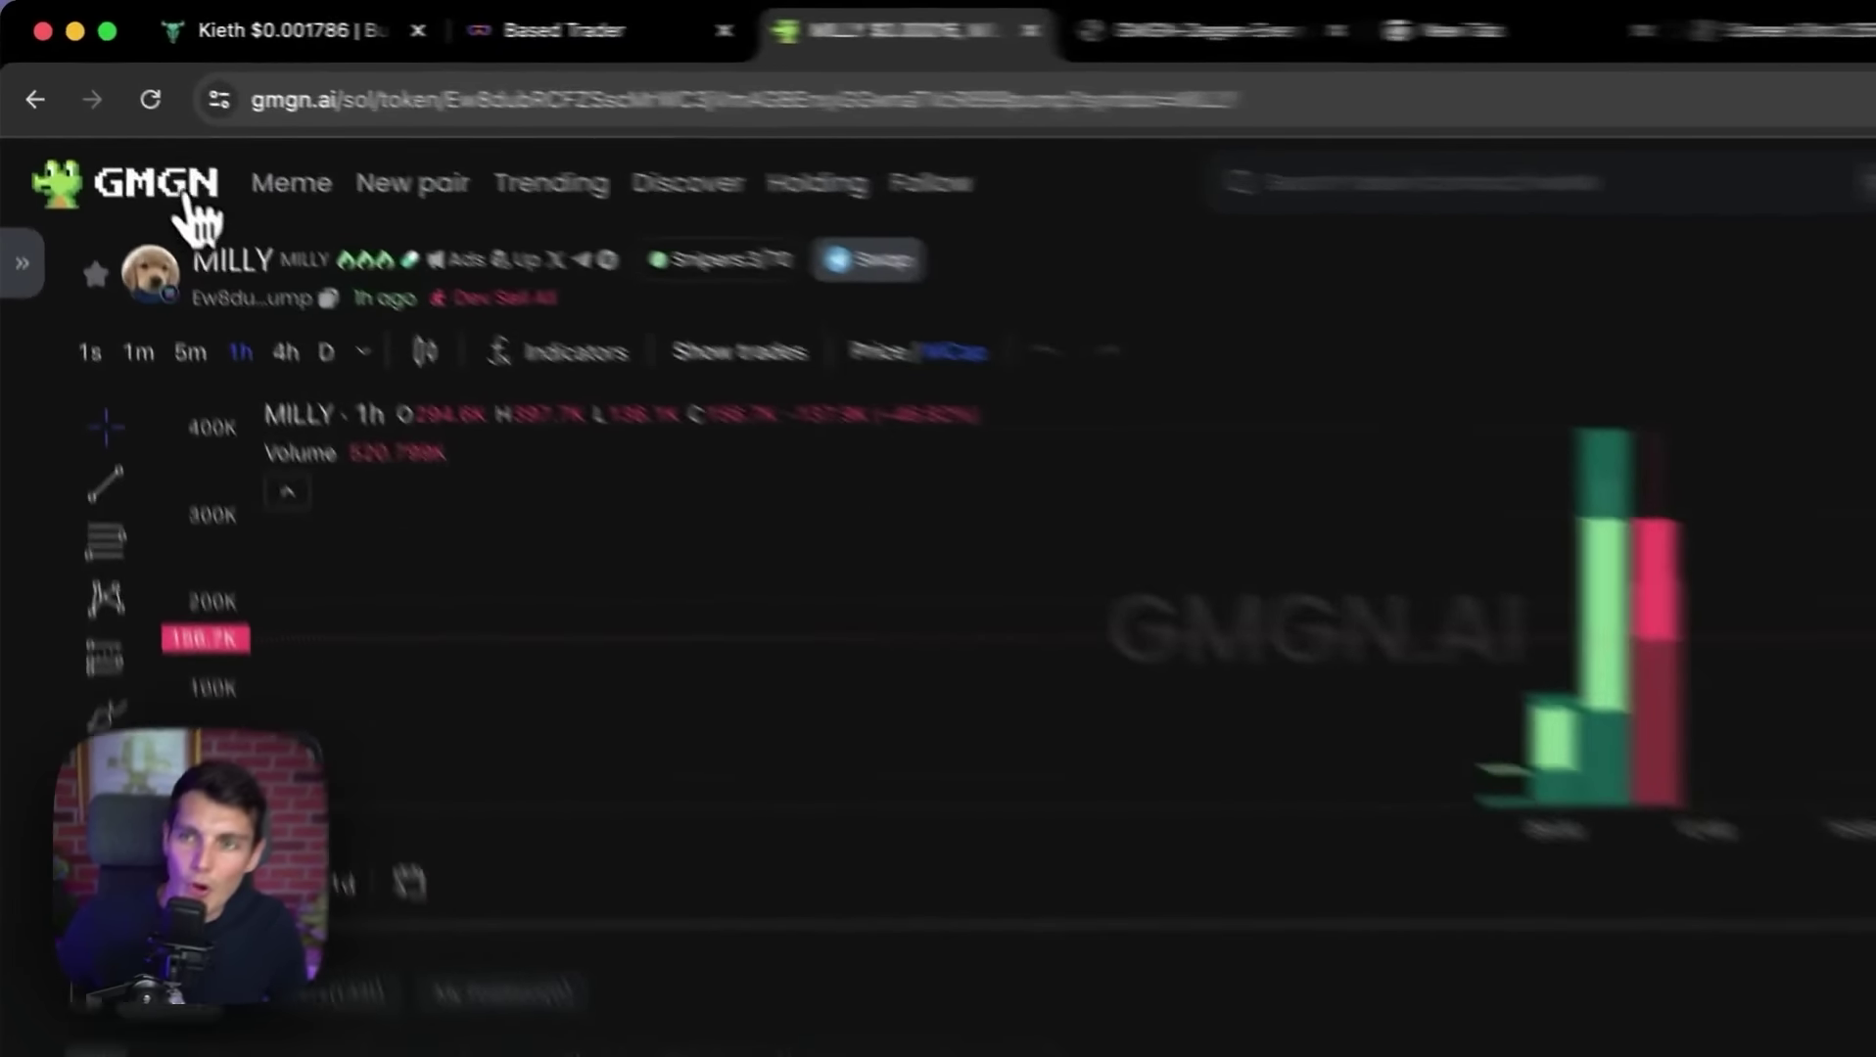
{"action": "left_click", "coordinate": [130, 115]}
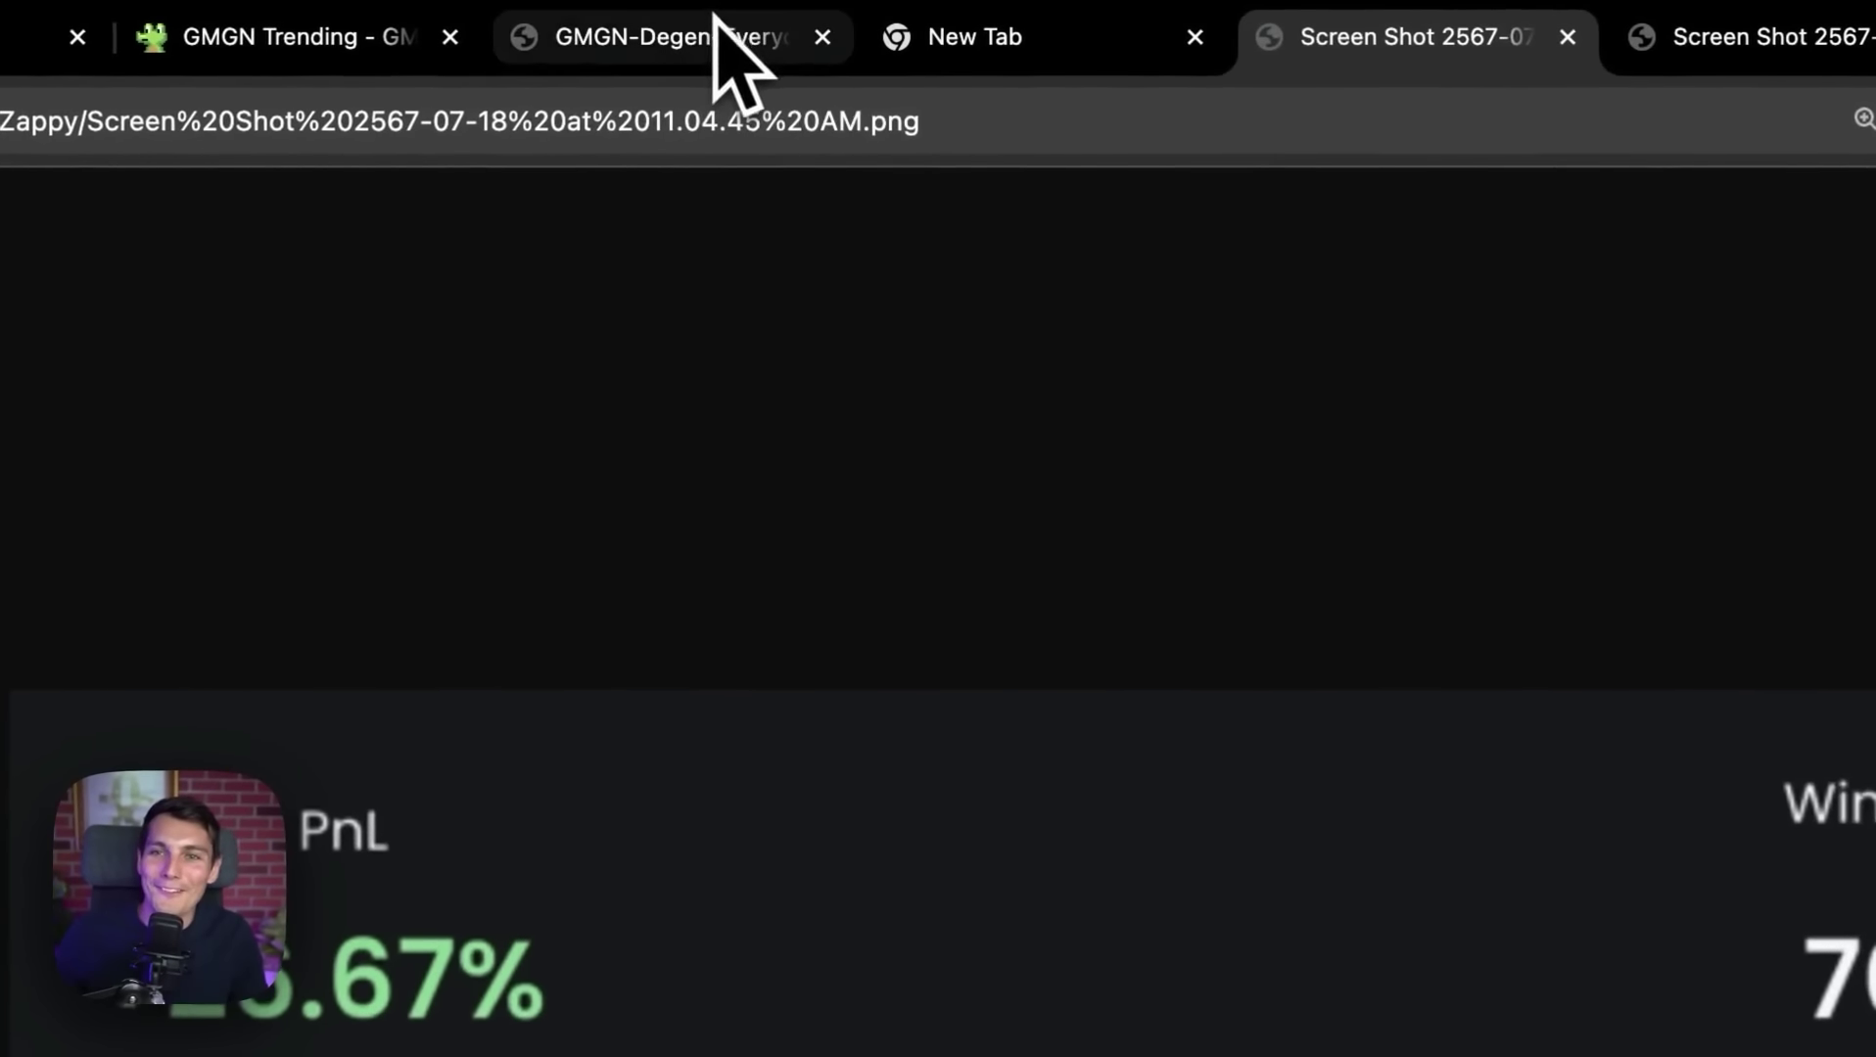
Switch back to the GMGN-Degen-Everyday tab showing the Solana Trending list
{"action": "left_click", "coordinate": [718, 36]}
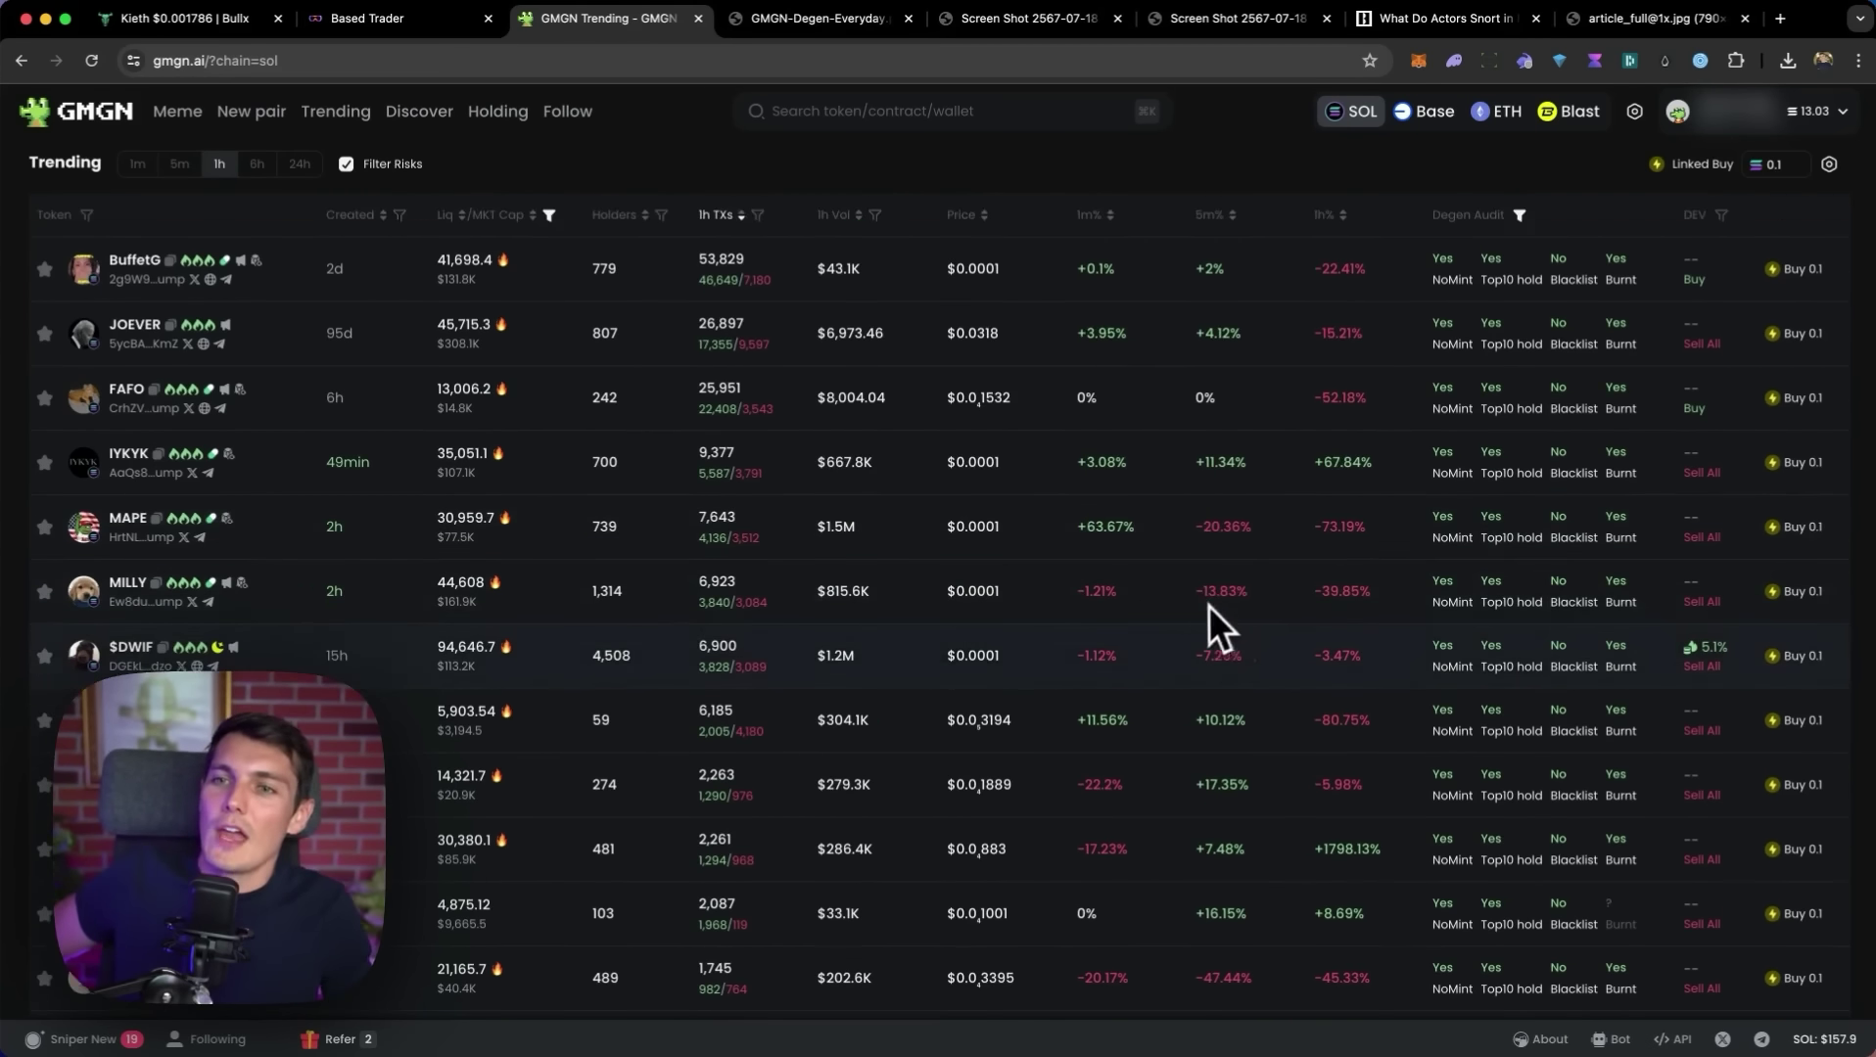
{"action": "scroll", "coordinate": [1206, 606], "scroll_direction": "down", "scroll_amount": 3}
{"action": "scroll", "coordinate": [1201, 617], "scroll_direction": "down", "scroll_amount": 2}
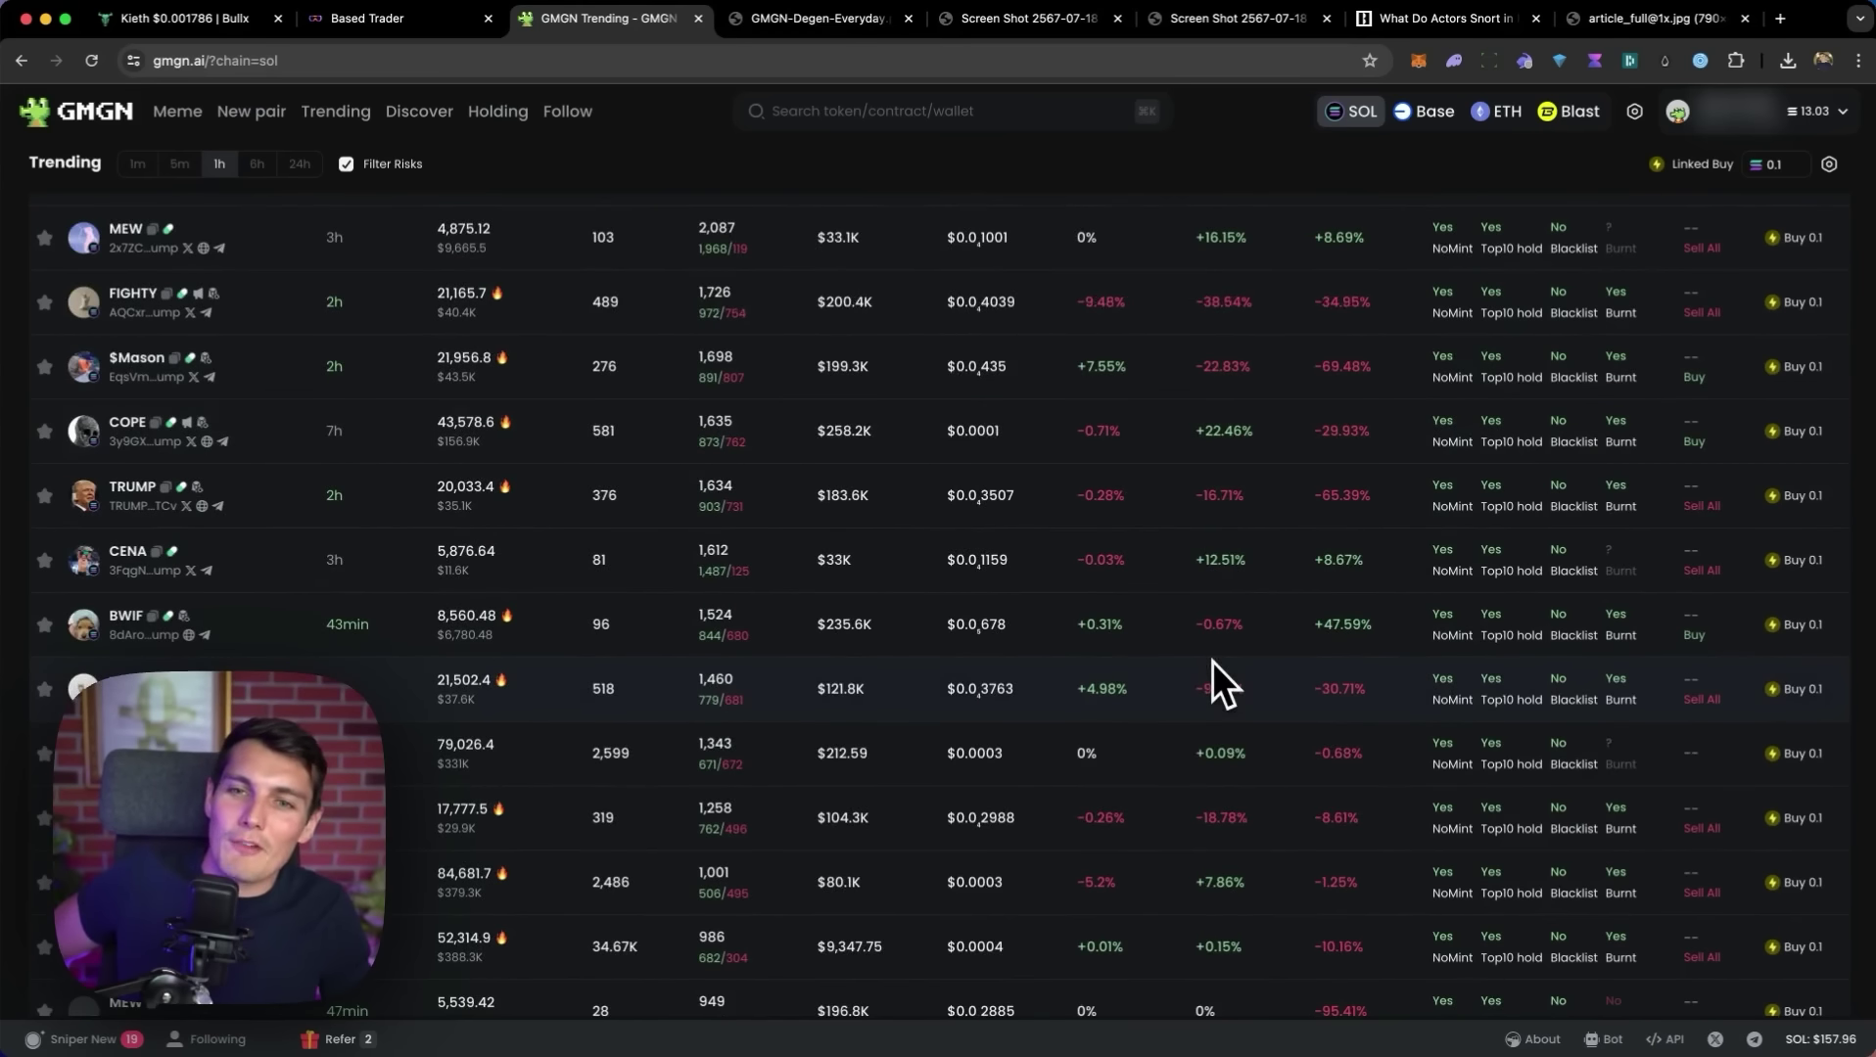
{"action": "scroll", "coordinate": [1213, 662], "scroll_direction": "down", "scroll_amount": 1}
{"action": "scroll", "coordinate": [1212, 662], "scroll_direction": "down", "scroll_amount": 1}
{"action": "scroll", "coordinate": [1216, 659], "scroll_direction": "down", "scroll_amount": 1}
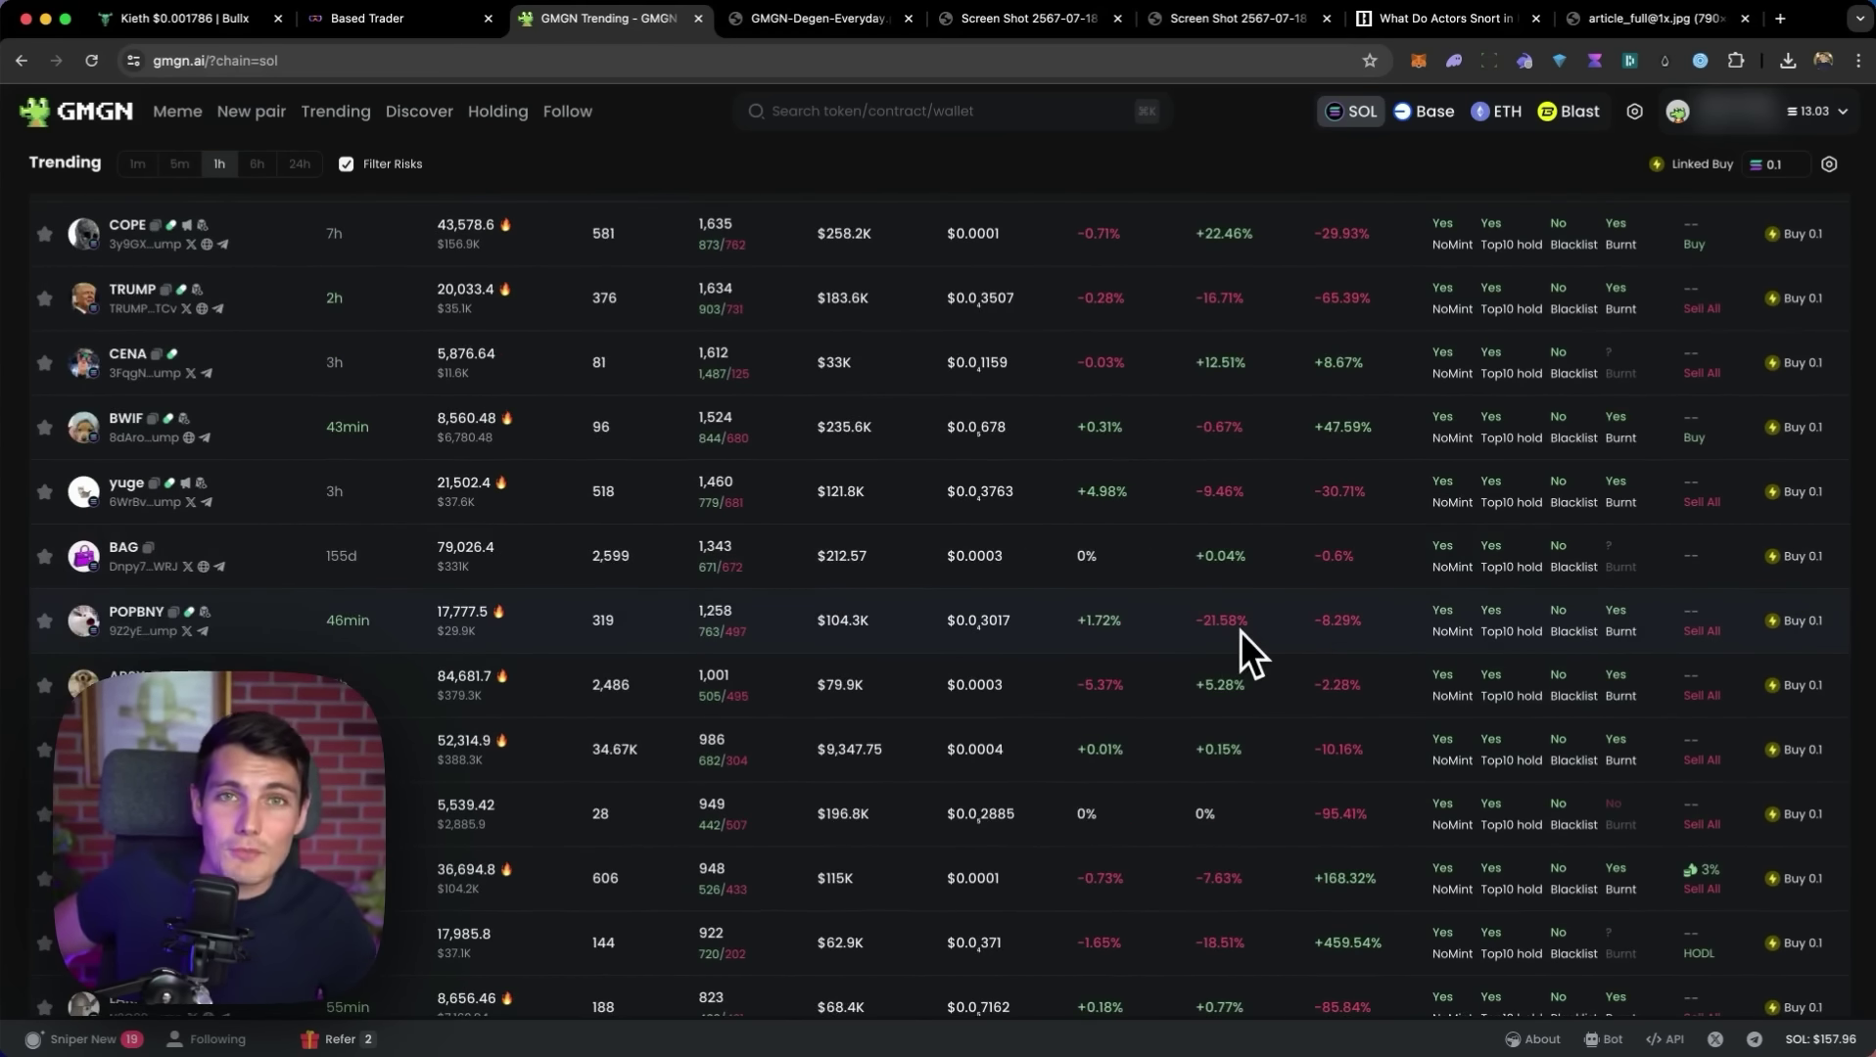